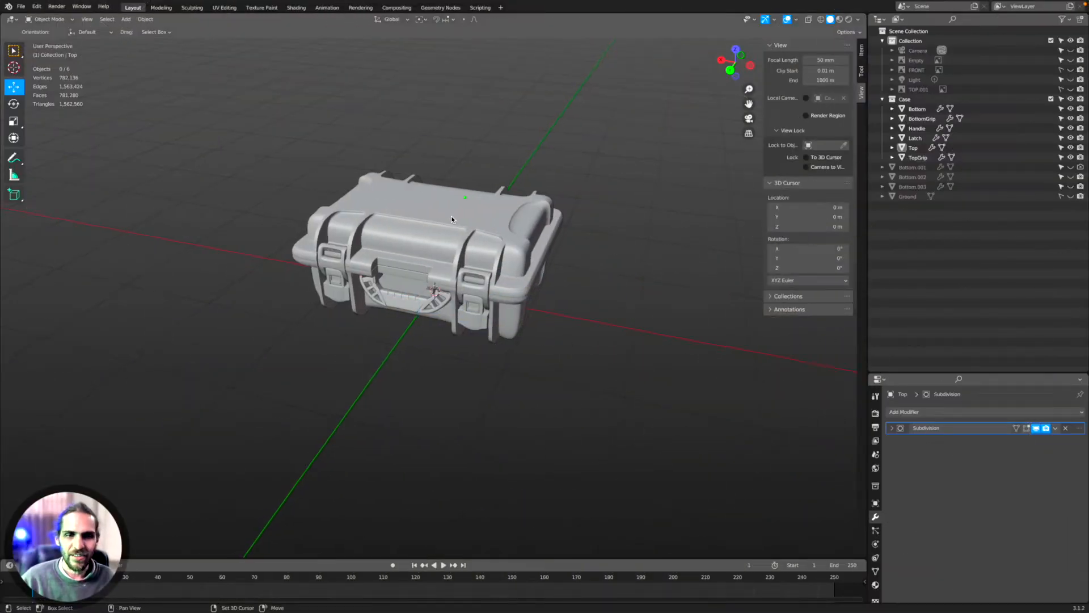
Inspect the case from several angles and check its separate top, bottom and handle objects.
scroll(452, 219, "left", 10)
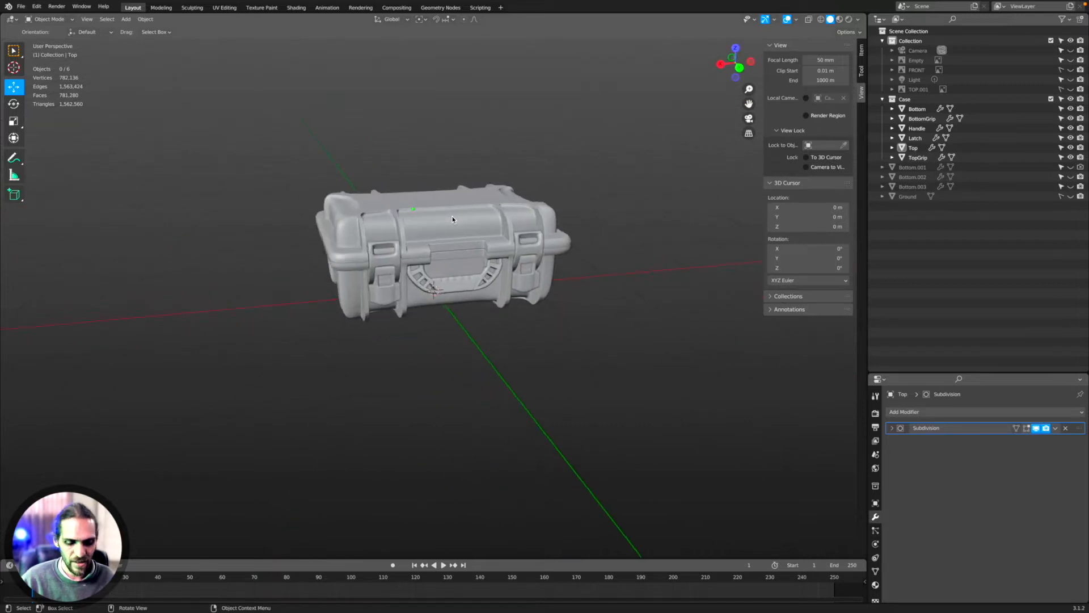
scroll(461, 235, "down", 3)
left_click(461, 239)
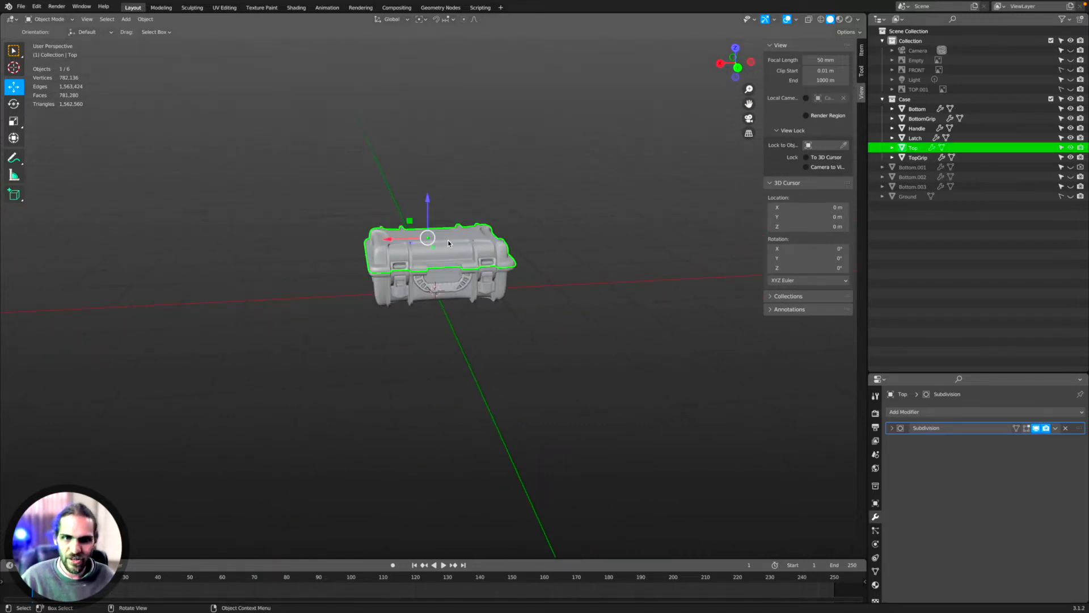
left_click(432, 286, "shift")
left_click(433, 286, "shift")
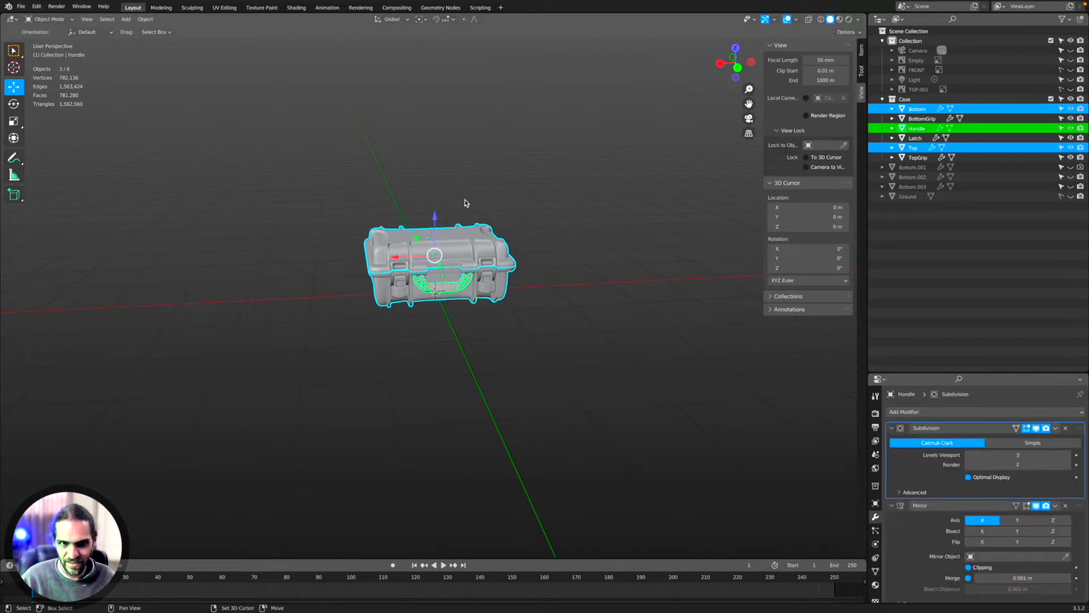
scroll(465, 200, "down", 5)
scroll(465, 203, "up", 5)
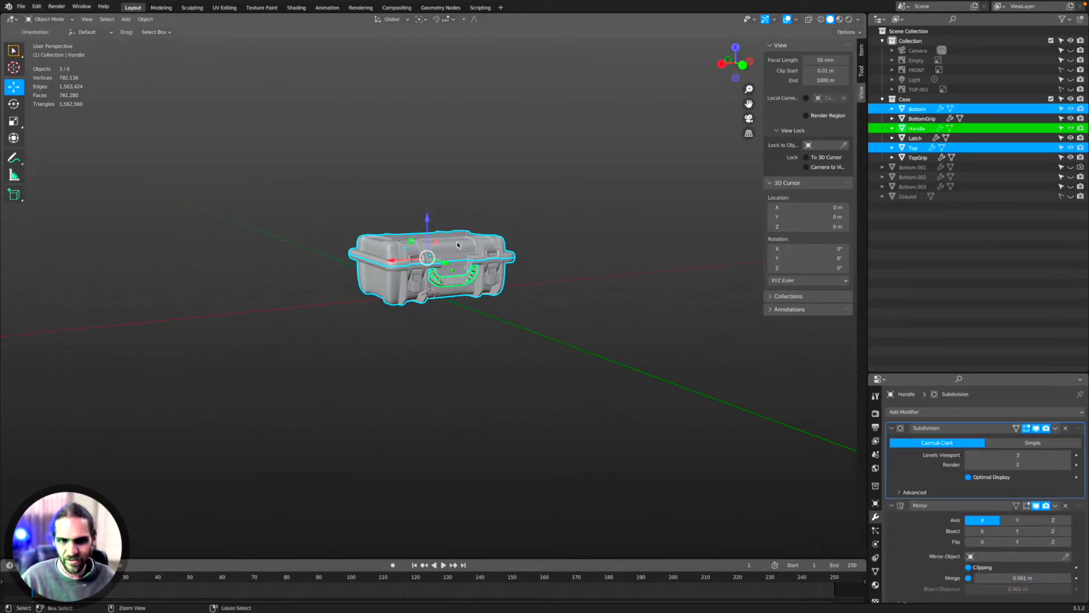
scroll(458, 241, "up", 3)
left_click(541, 191)
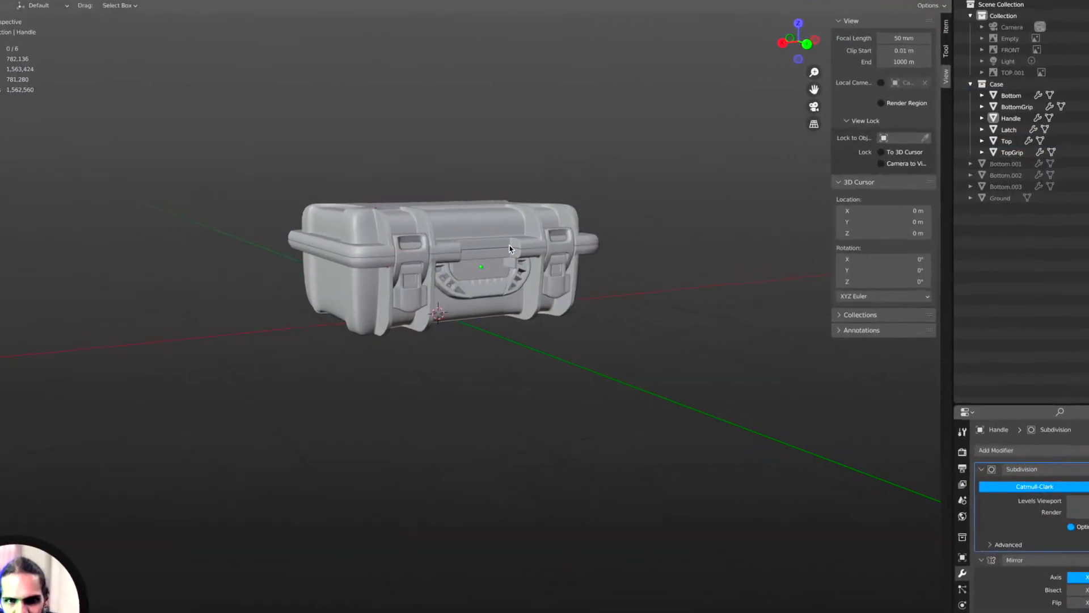
Snap the 3D cursor to the origin of the case's bottom half.
left_click(451, 260)
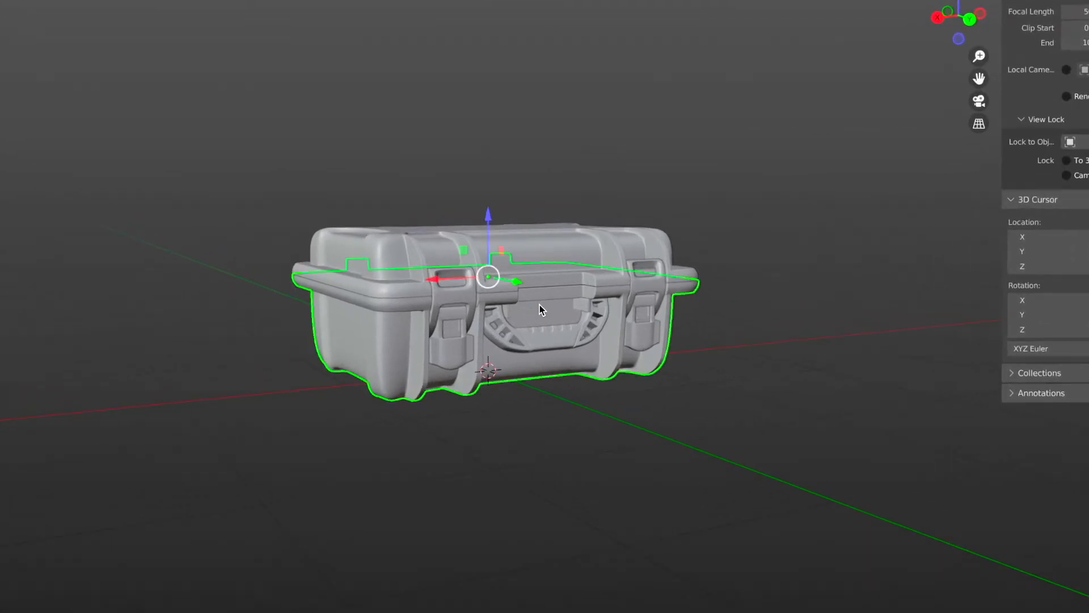
key("shift+s")
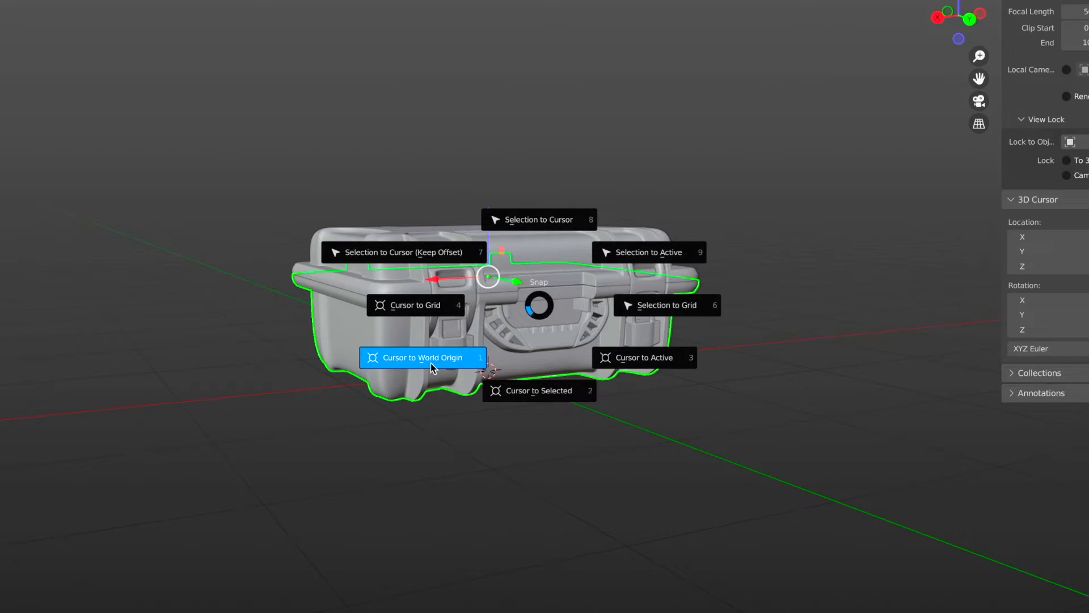
left_click(510, 443)
left_click(540, 433)
left_click(553, 317)
Add a sphere empty at the 3D cursor and scale it to about 1.99 so it surrounds the case.
middle_click_drag(555, 309, 554, 306)
key("alt+a")
key("shift+a")
mouse_move(542, 305)
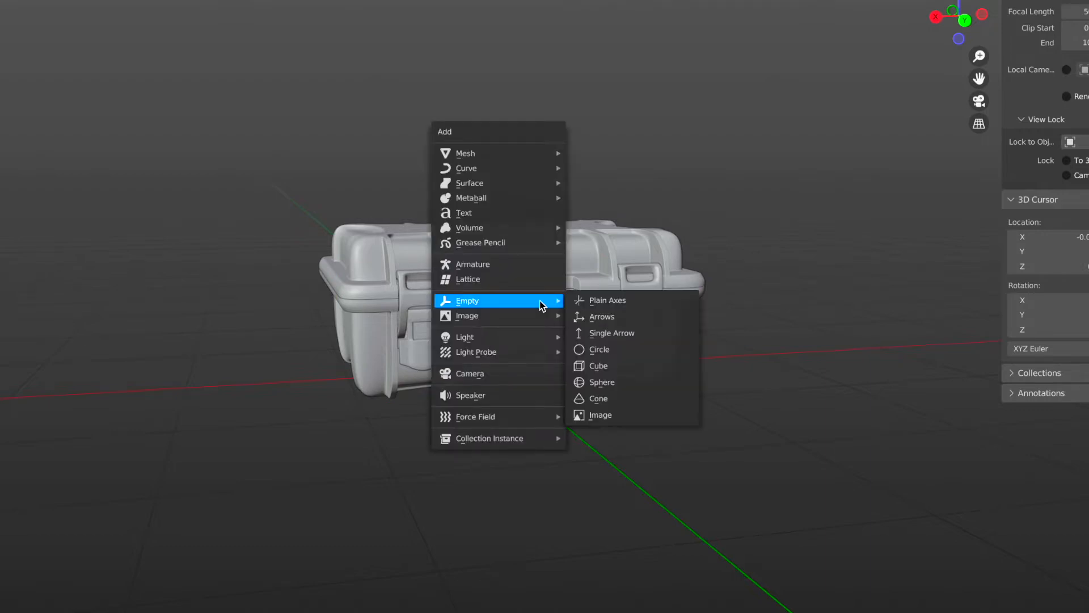
left_click(623, 381)
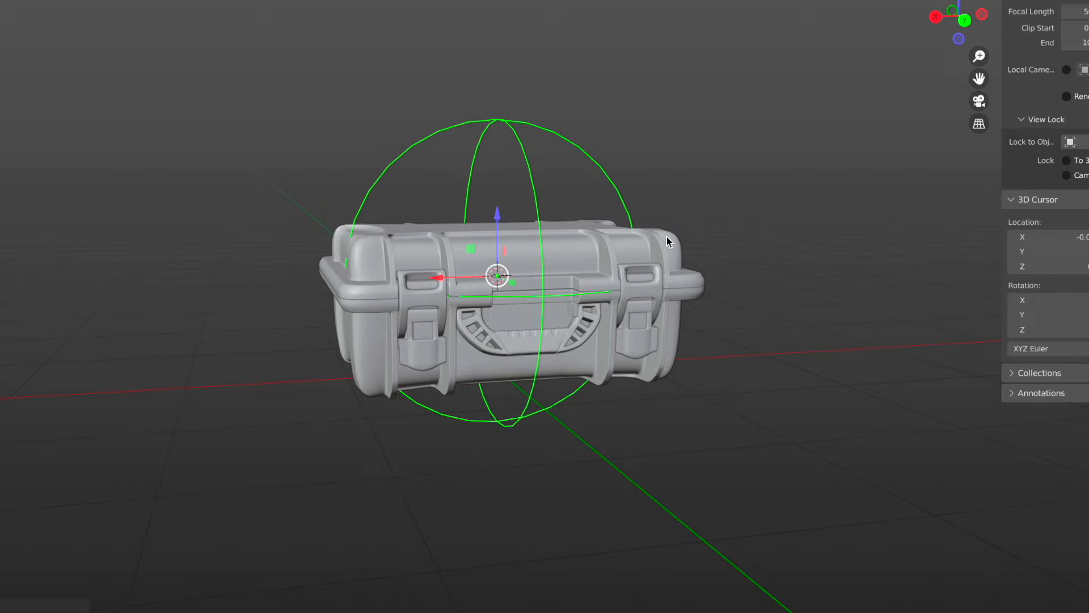
middle_click_drag(714, 189, 707, 188)
key("s")
left_click(941, 369)
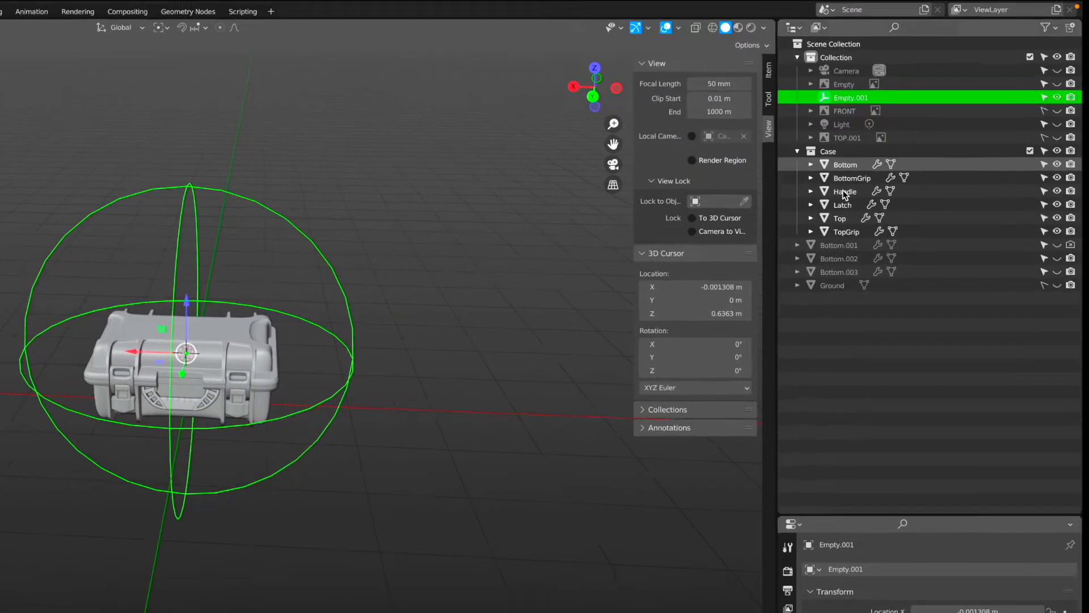
Parent all six case objects, from Bottom to TopGrip, to the sphere empty using Object (Keep Transform).
left_click(980, 84)
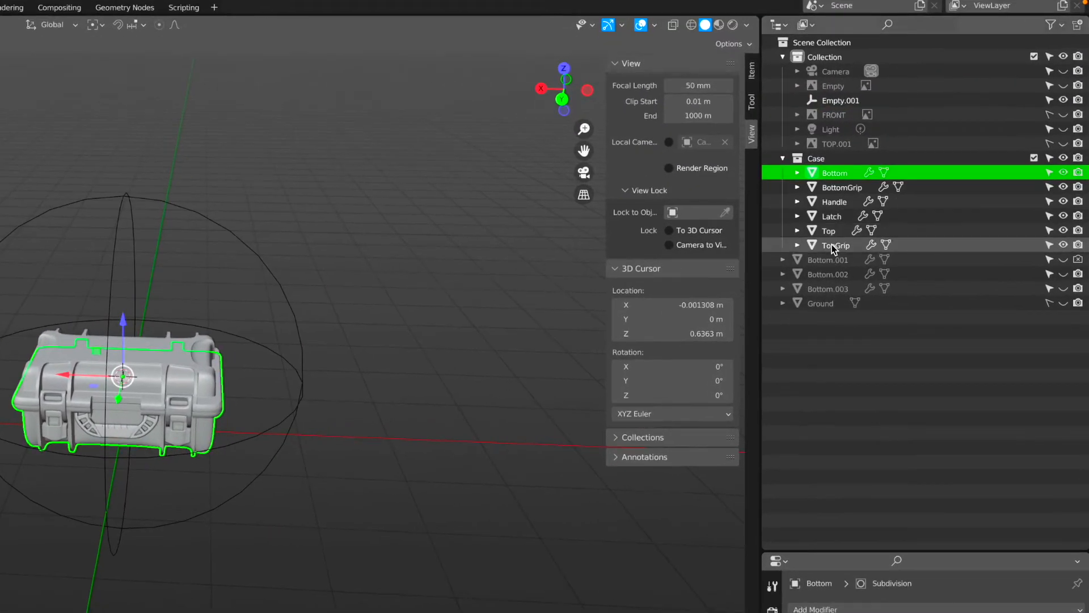
left_click(979, 136, "shift")
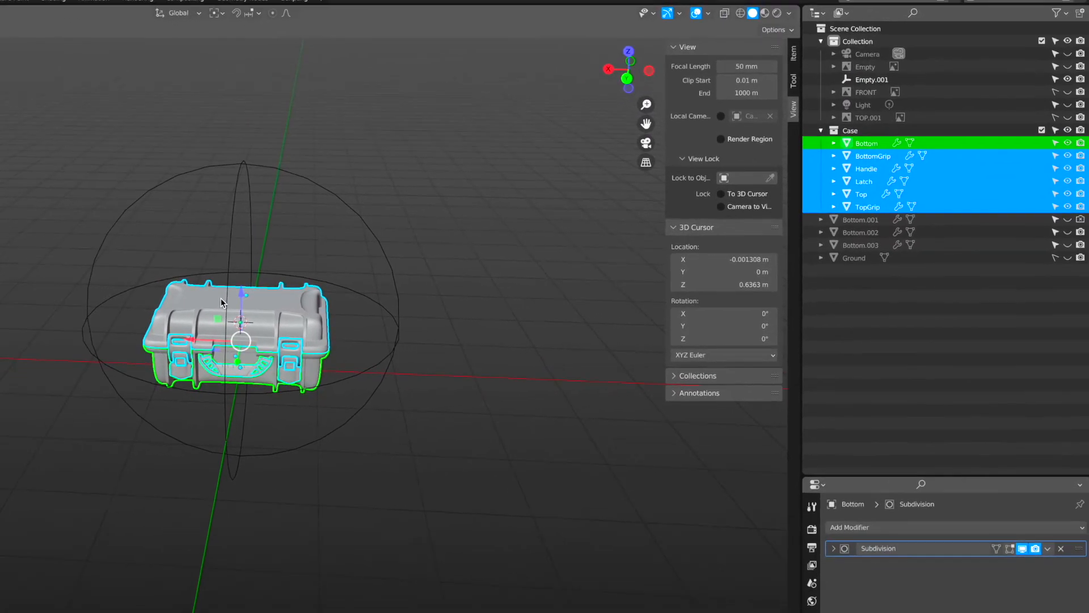
middle_click_drag(316, 273, 316, 273)
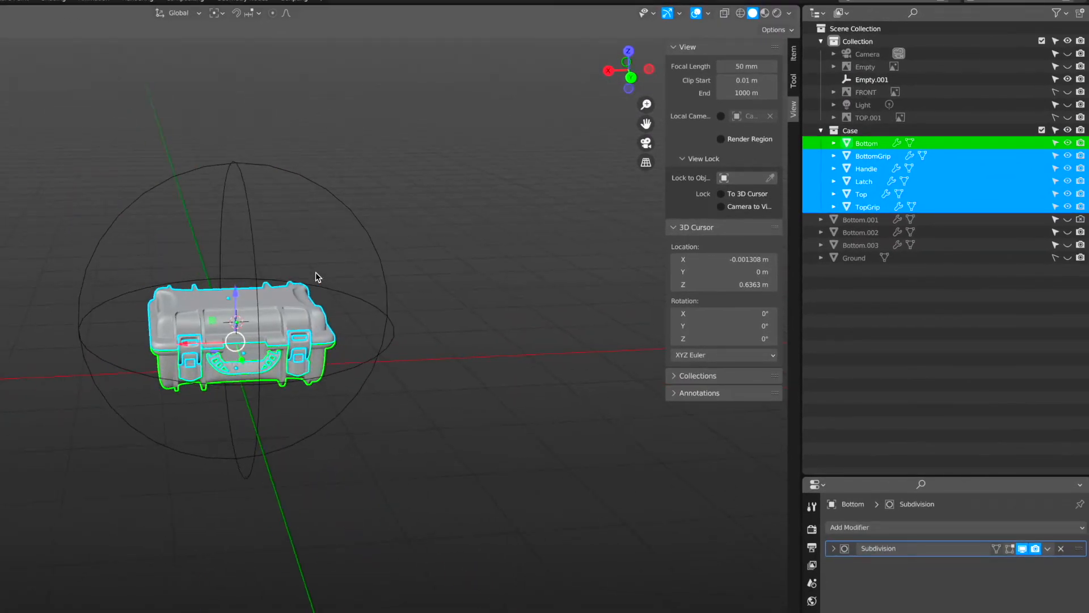
left_click(350, 295, "shift")
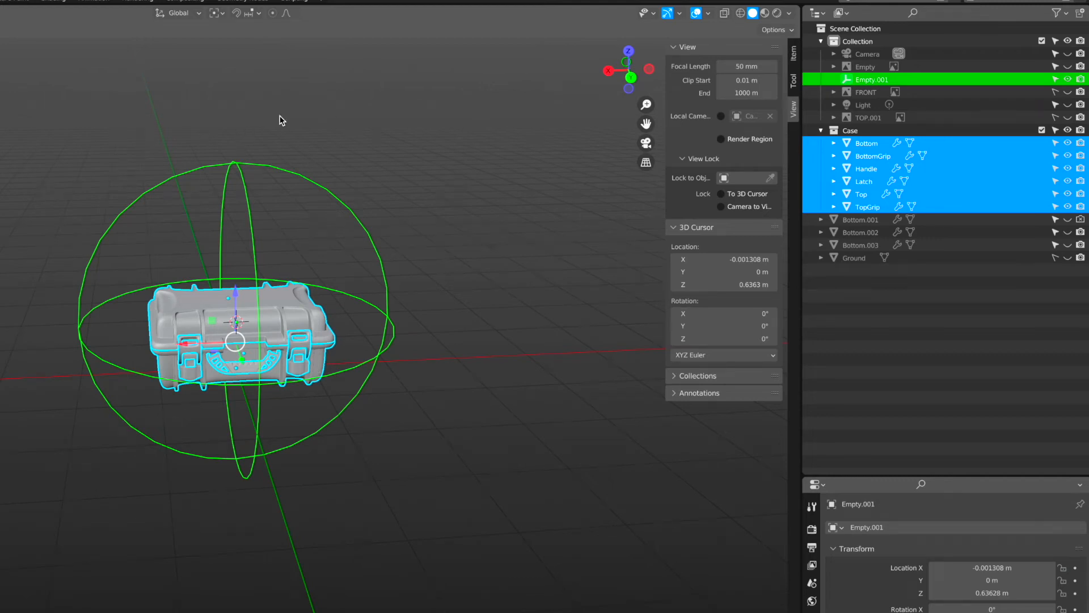
key("ctrl+p")
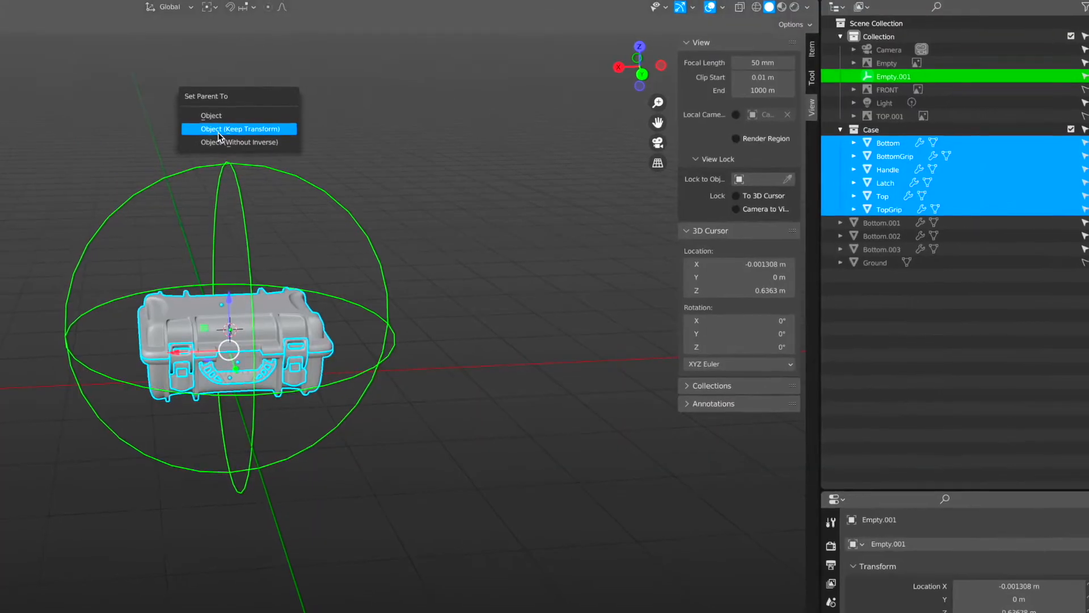
left_click(220, 132)
middle_click_drag(425, 119, 518, 246)
left_click(609, 210)
Select the sphere empty and enlarge the timeline area.
middle_click_drag(608, 210, 611, 209)
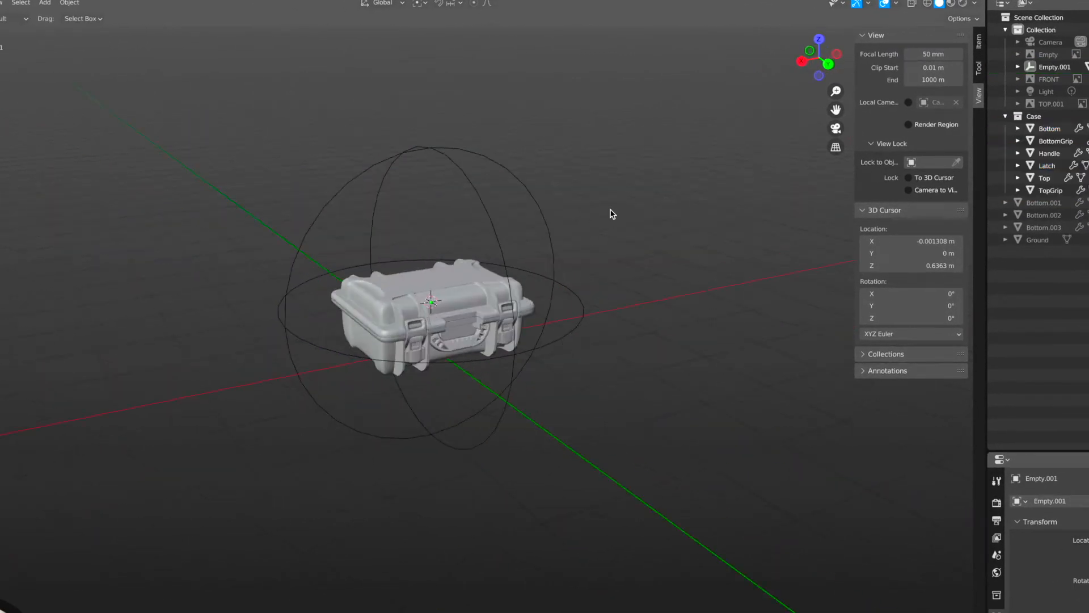
left_click(582, 317)
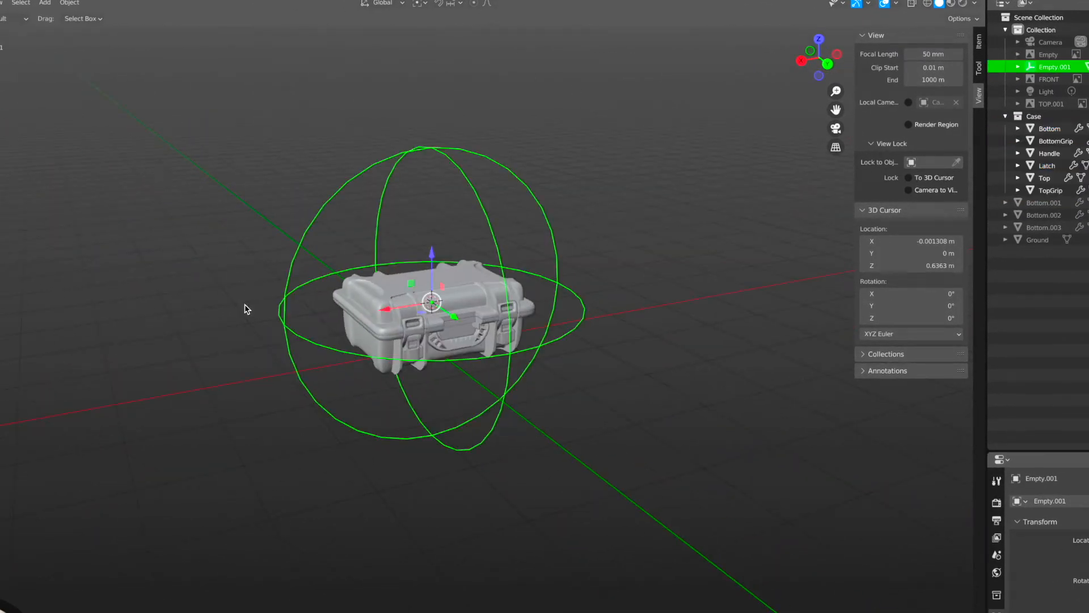
middle_click_drag(531, 243, 529, 240)
mouse_move(435, 612)
left_mouse_down()
mouse_move(435, 600)
mouse_move(435, 612)
left_mouse_up()
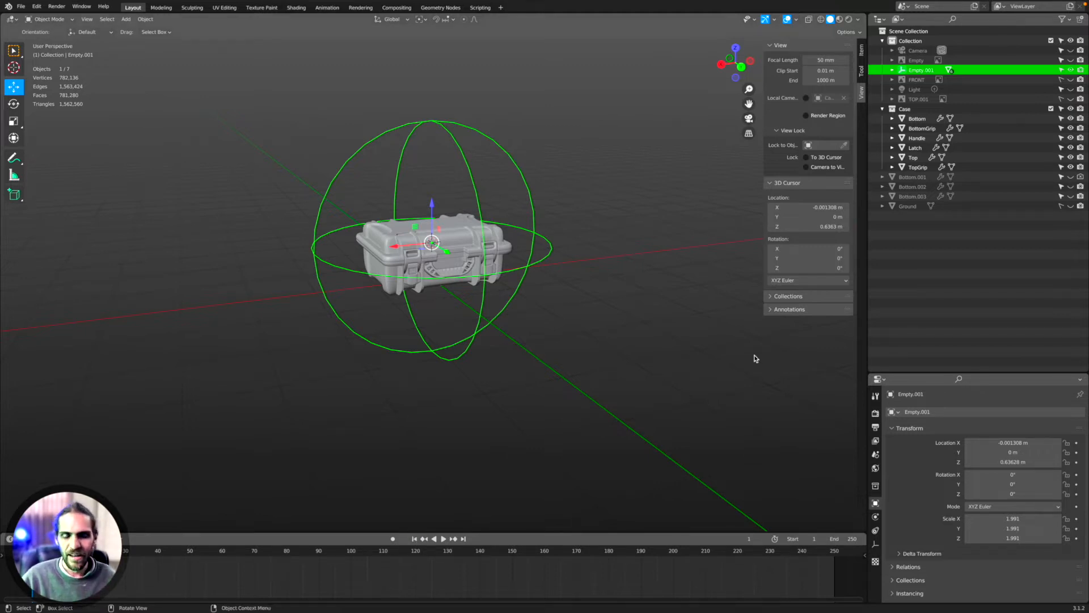
middle_click_drag(610, 211, 613, 214)
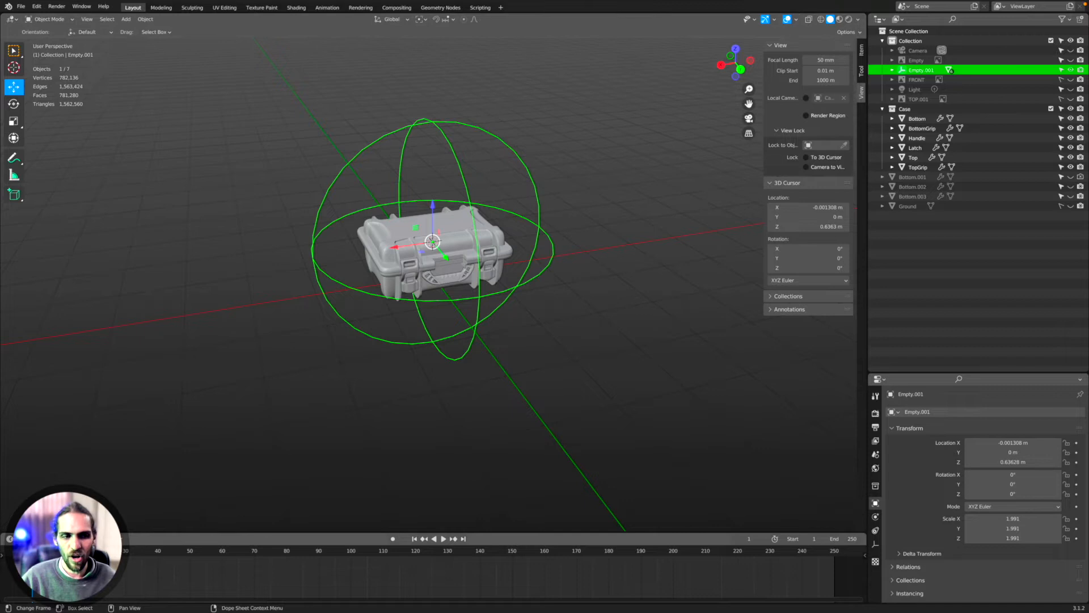
Move the playhead to frame 72 and set the animation's end frame to 72.
key("space")
left_click_drag(231, 553, 273, 556)
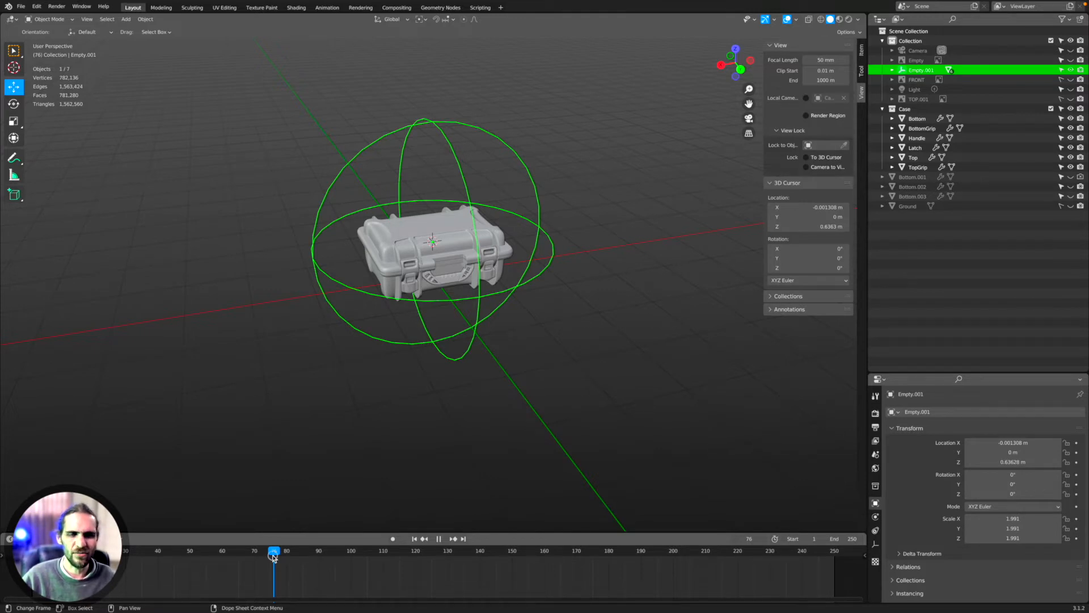
left_click_drag(273, 556, 261, 552)
key("space")
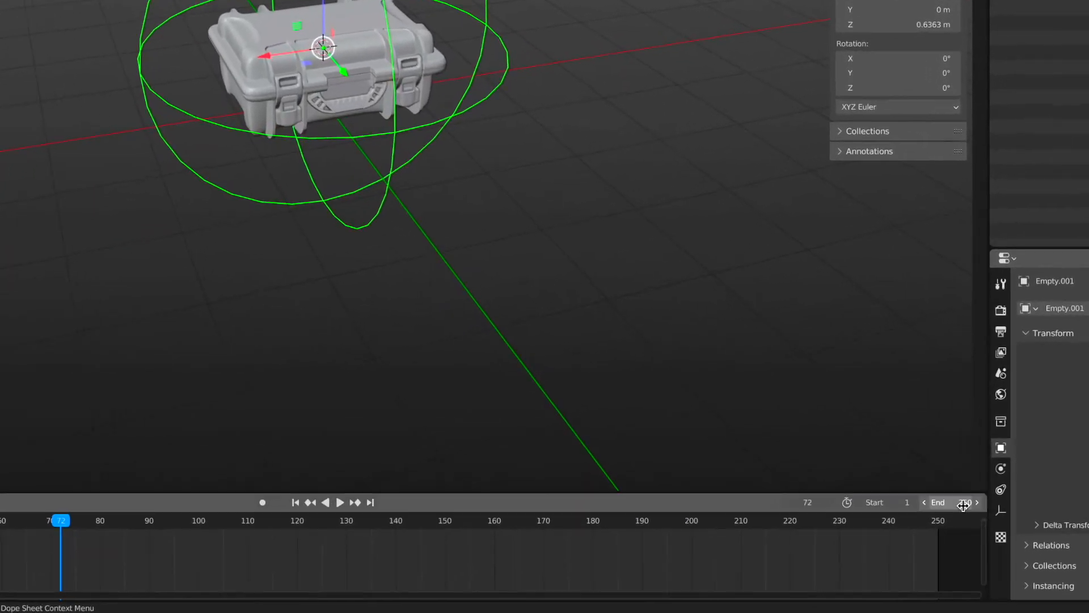
left_click(852, 539)
type("72")
key("Return")
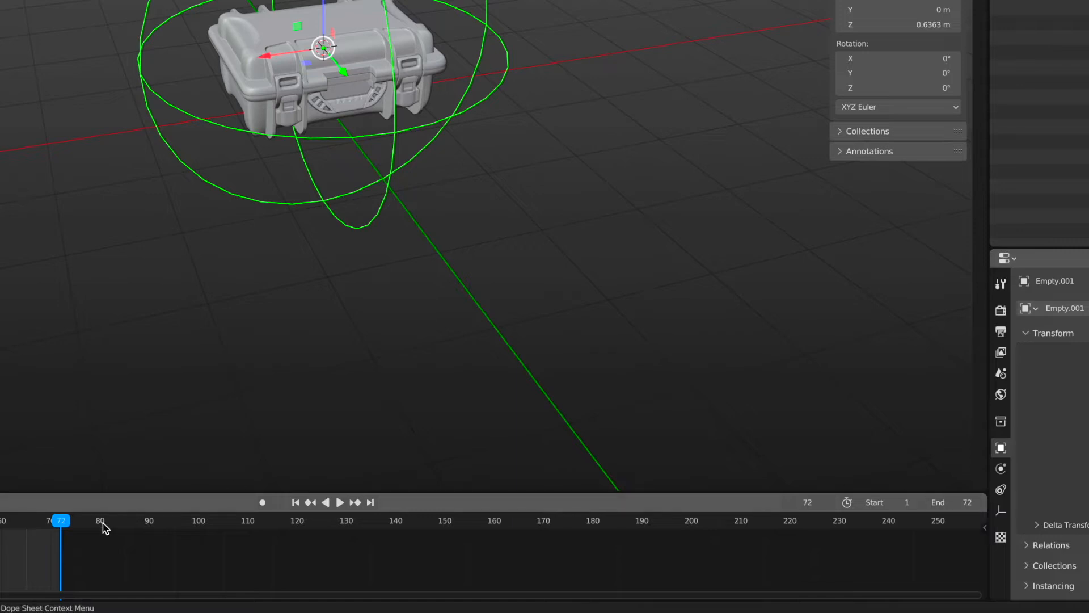
Return to frame 1 and insert a rotation keyframe on the sphere empty.
left_click_drag(64, 524, 315, 526)
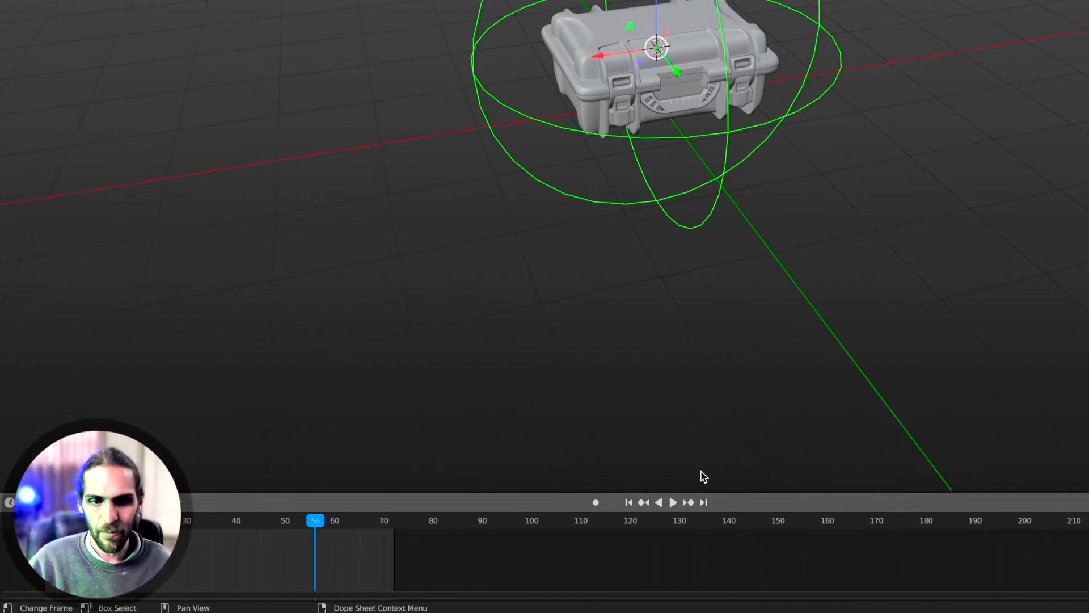
left_click(628, 502)
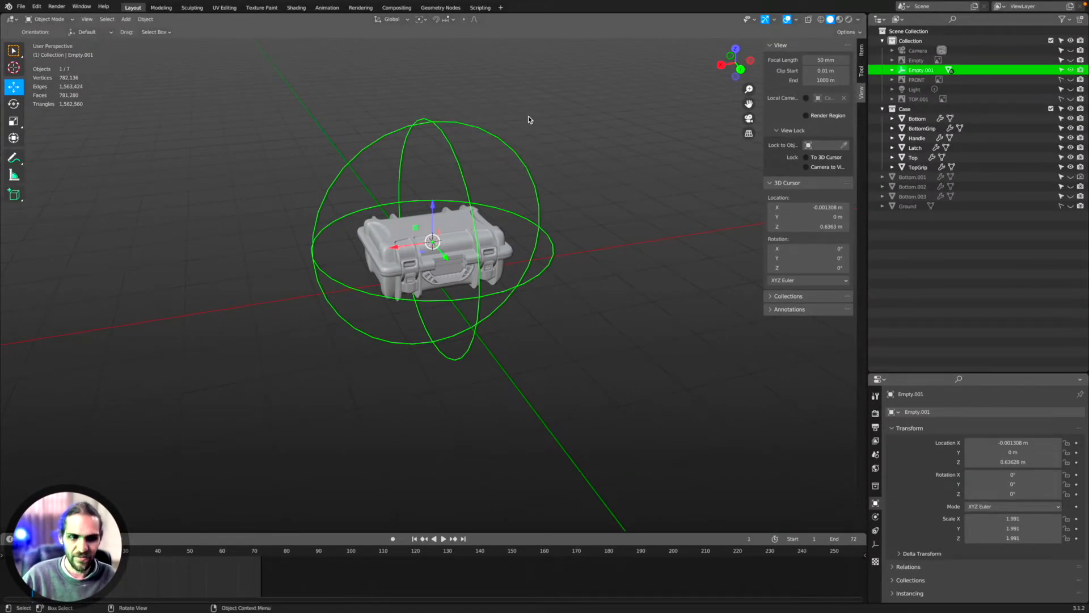
key("i")
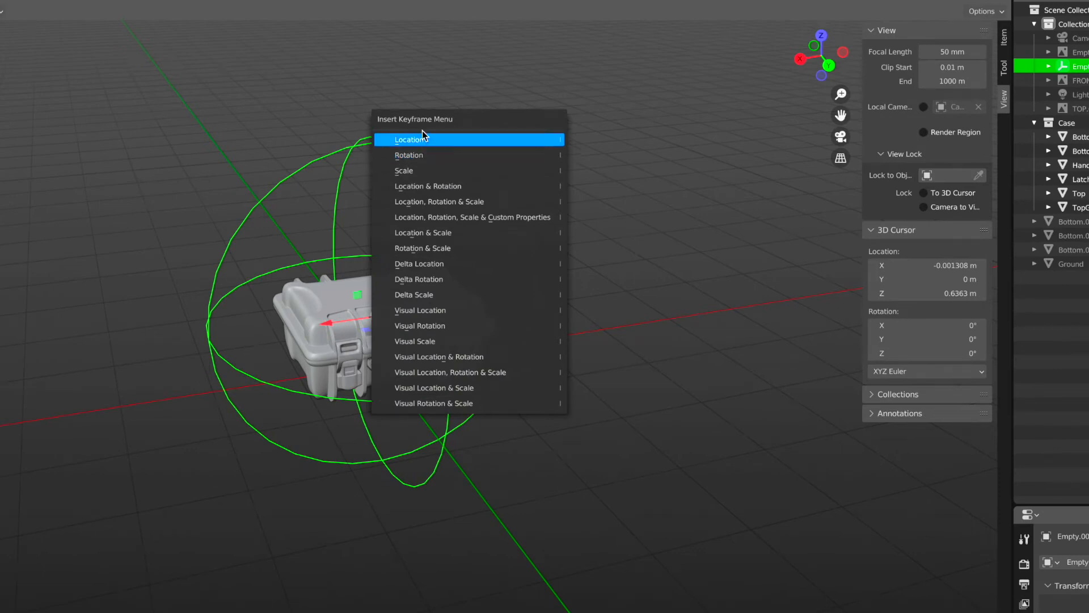
left_click(407, 158)
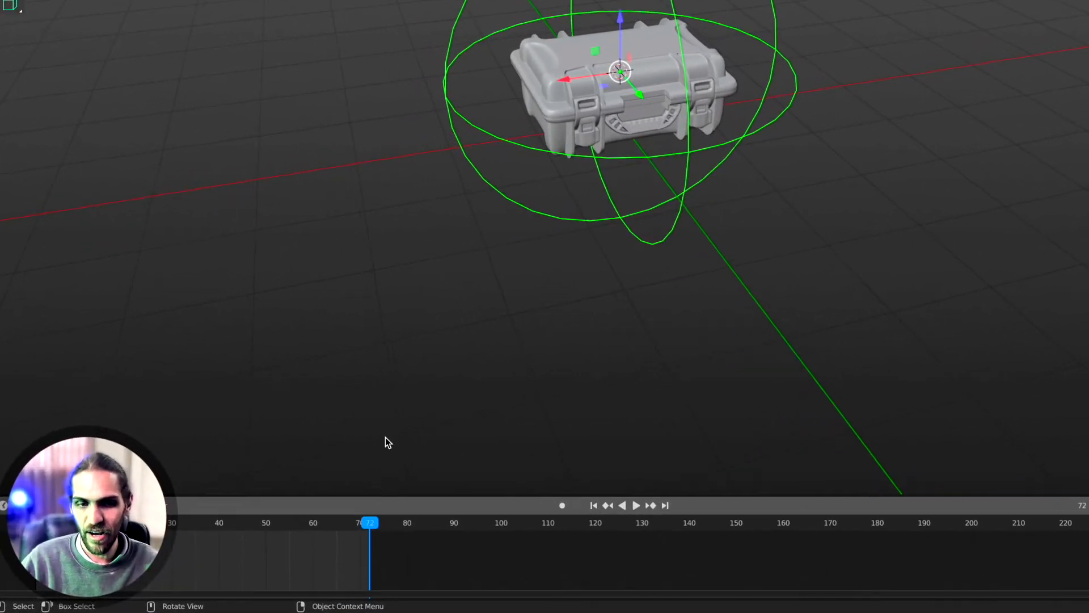
At frame 73, rotate the sphere empty 360° about the Z axis and insert a rotation keyframe.
key("Right")
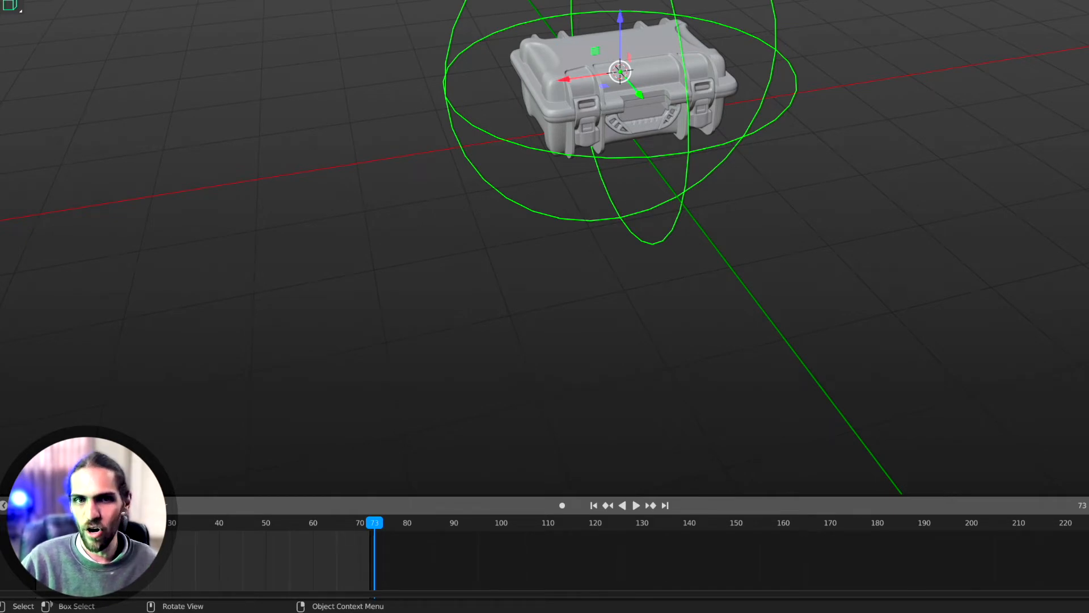
key("r")
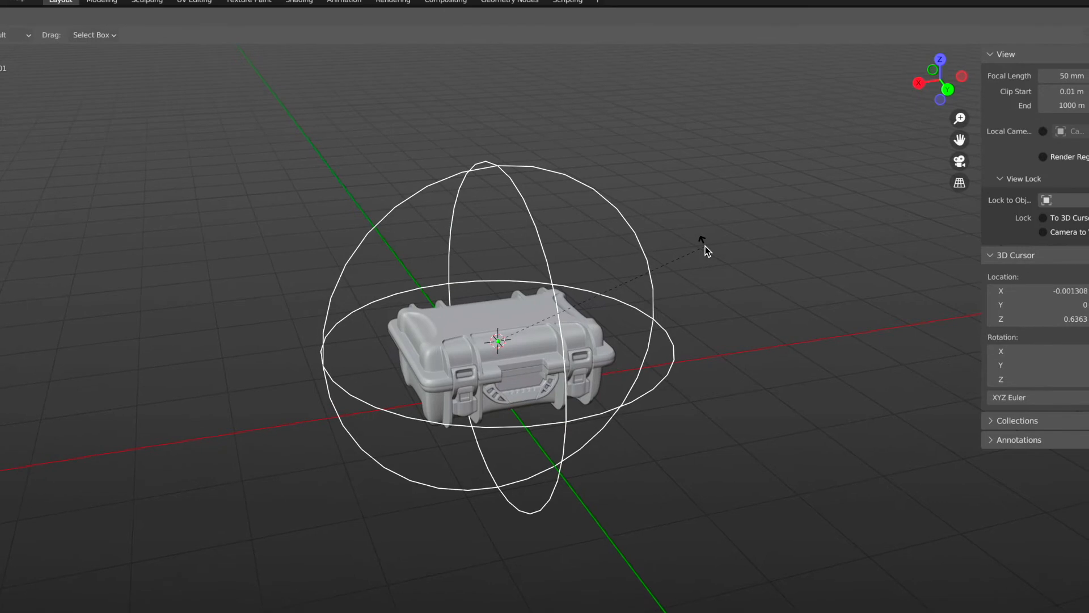
key("z")
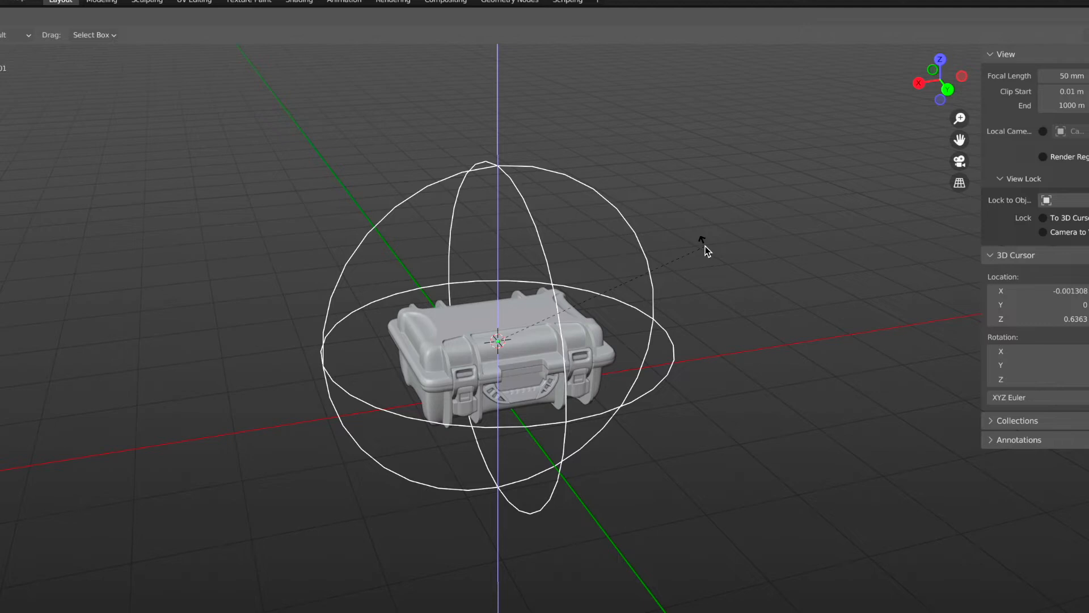
type("360")
key("Return")
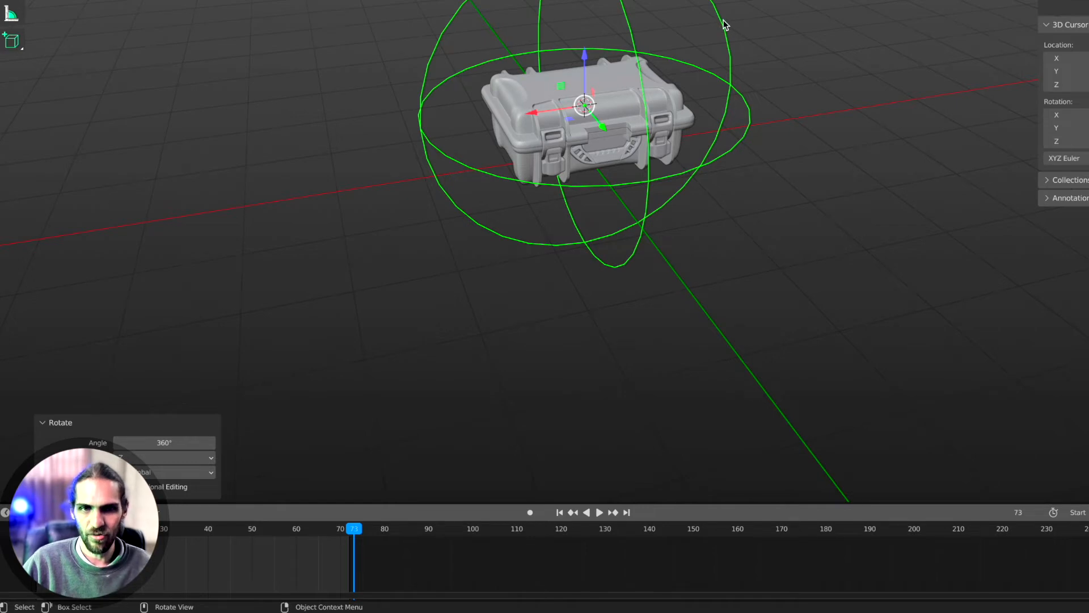
key("i")
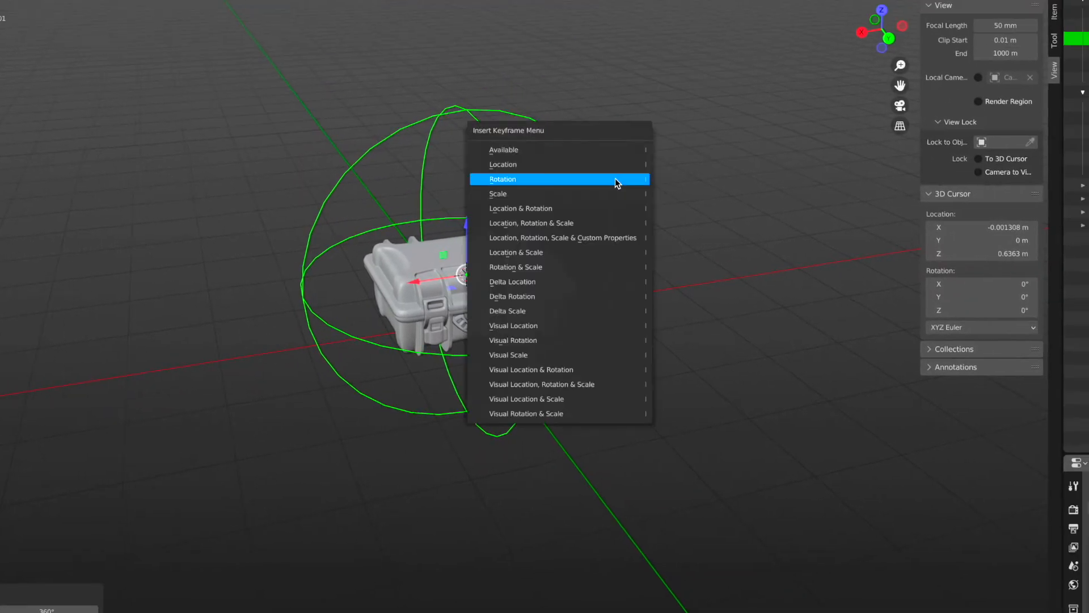
left_click(615, 178)
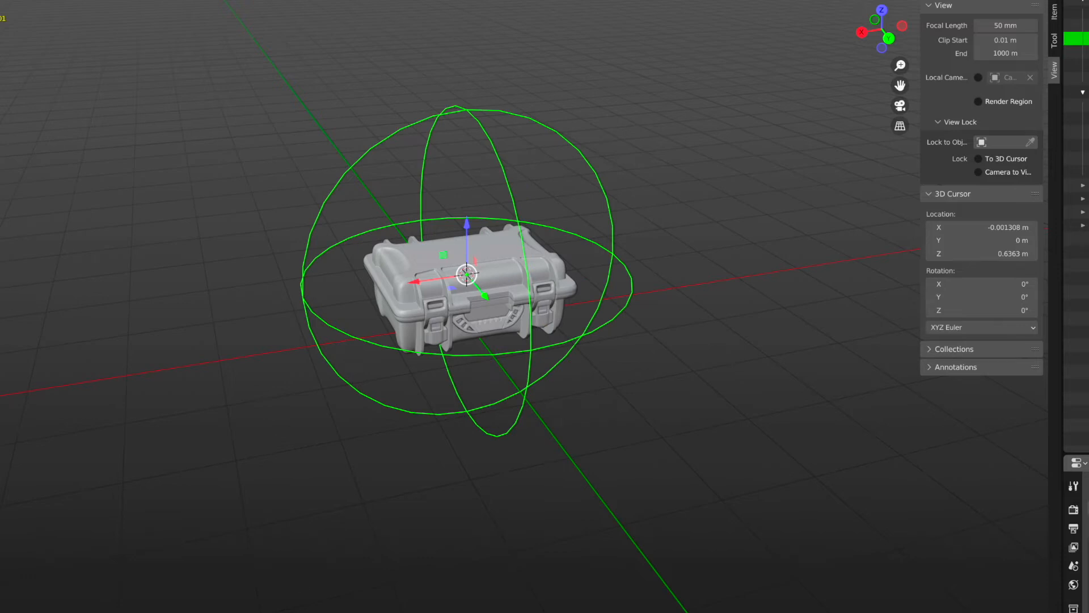
Play back the animation to check the case's rotation.
key("F3")
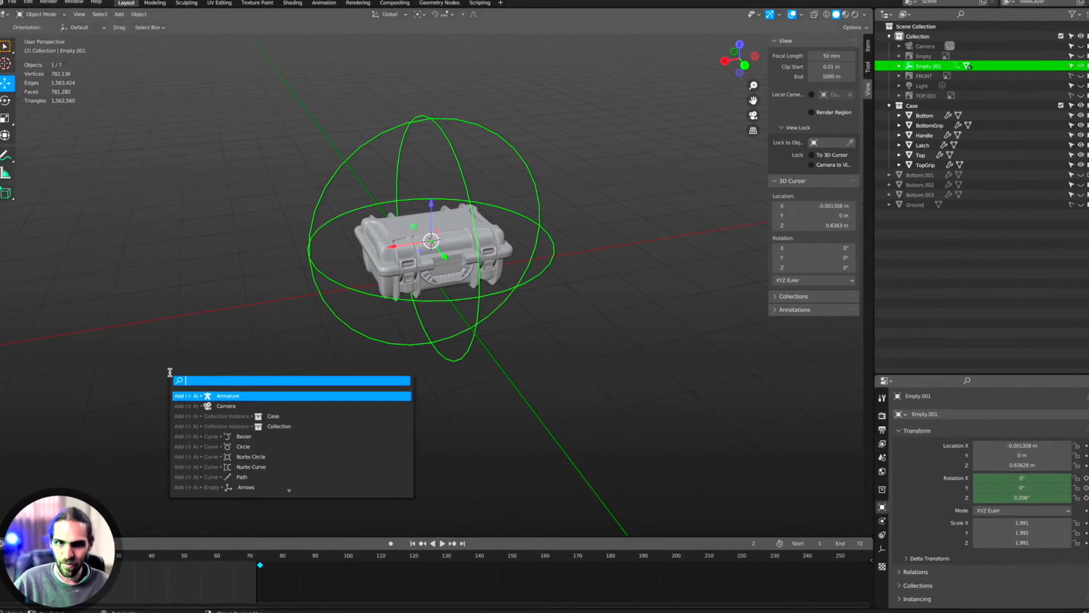
key("Escape")
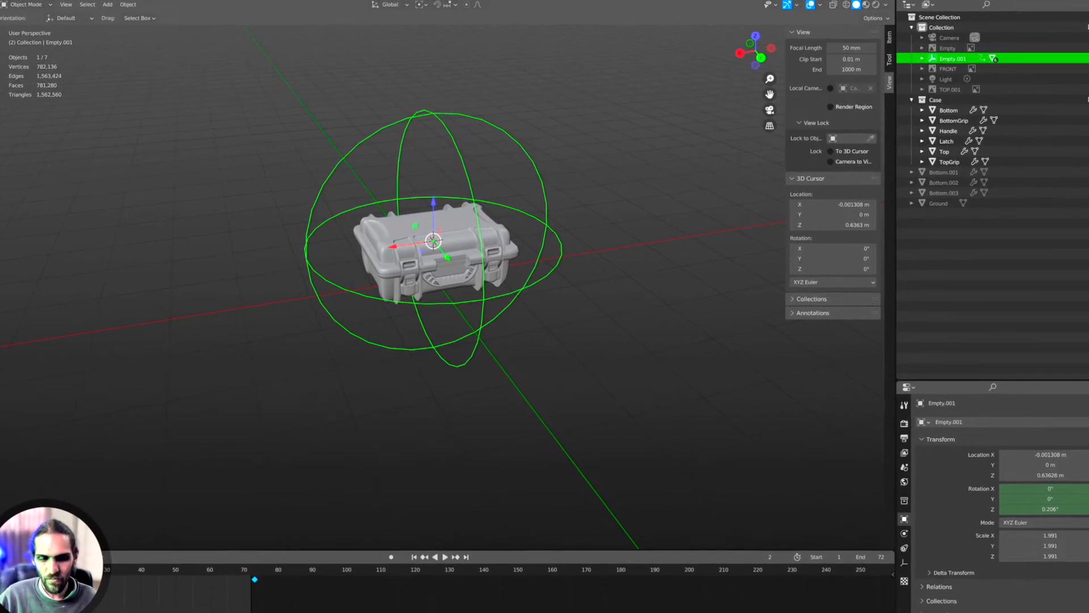
left_click(447, 563)
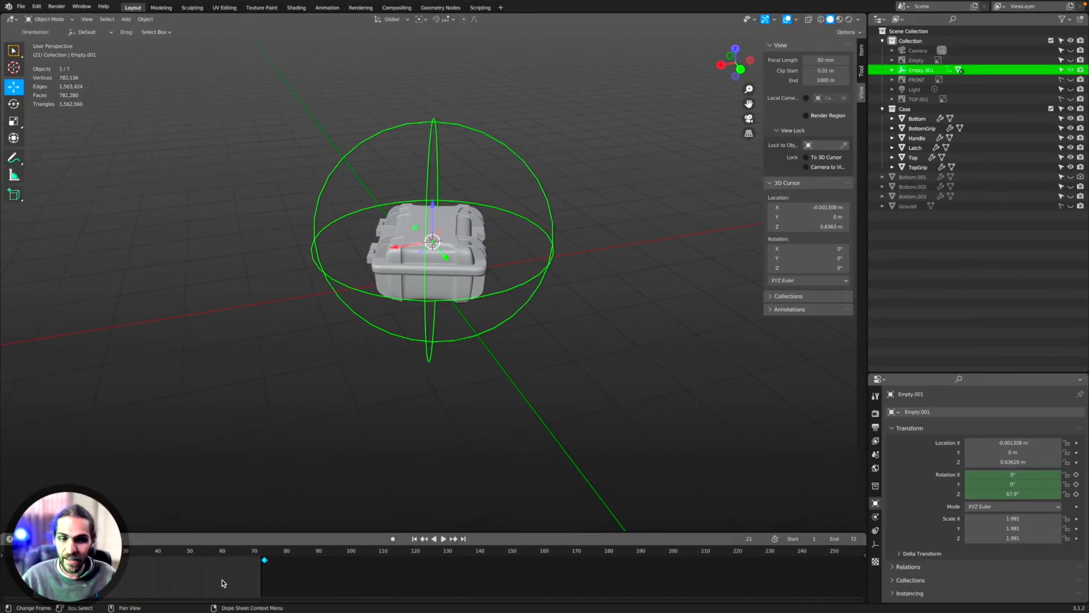
Set the interpolation mode of the sphere empty's rotation keyframes to Linear.
right_click(205, 575)
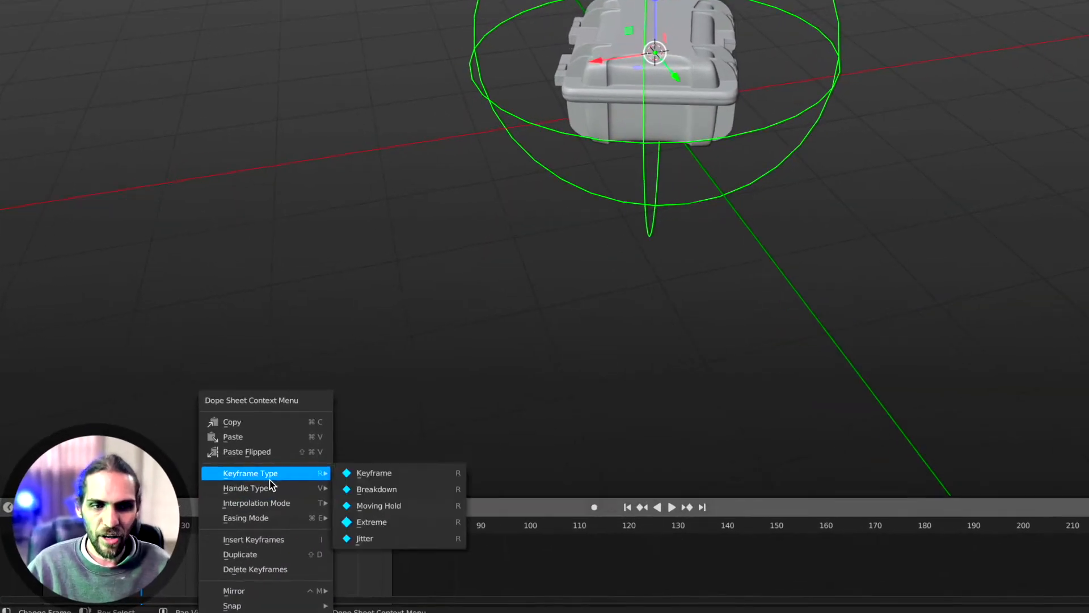
mouse_move(179, 529)
mouse_move(244, 503)
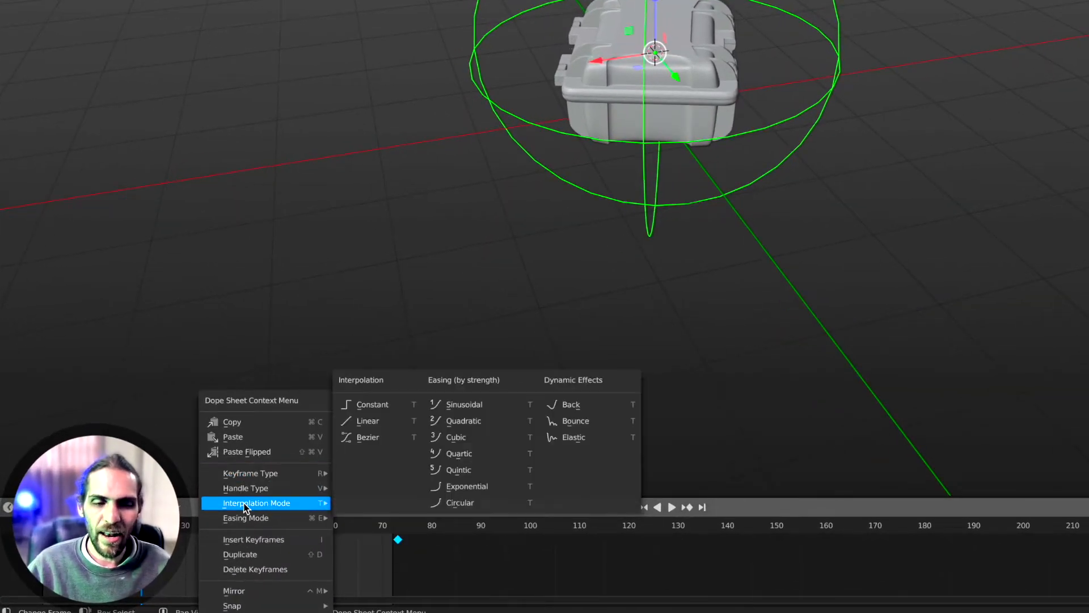
left_click(381, 422)
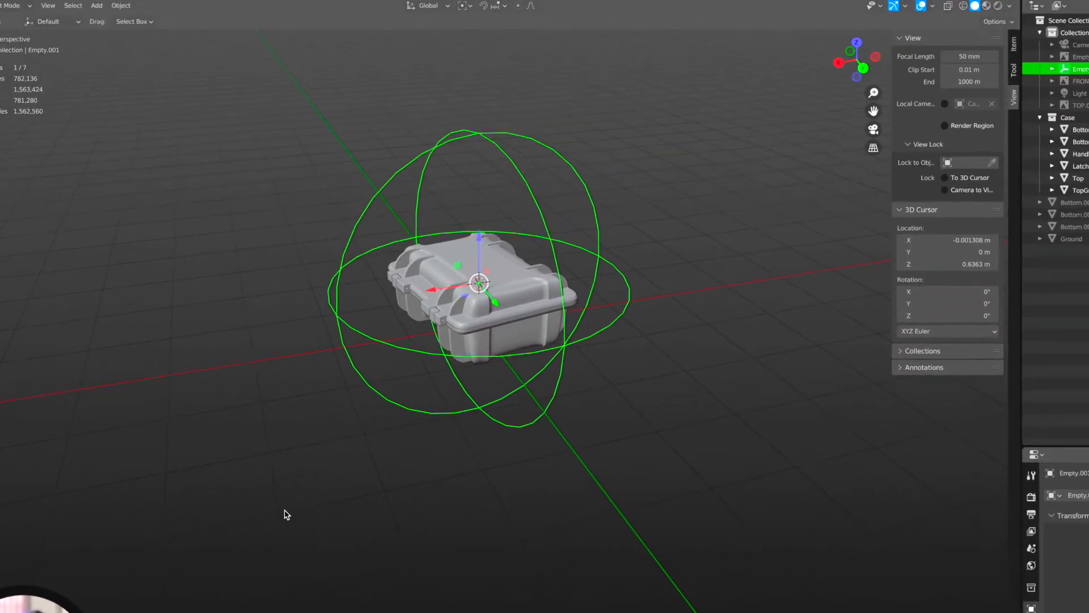
Play back the animation to check that the case rotates at a constant speed, and stop the playback.
key("F3")
left_click(497, 445)
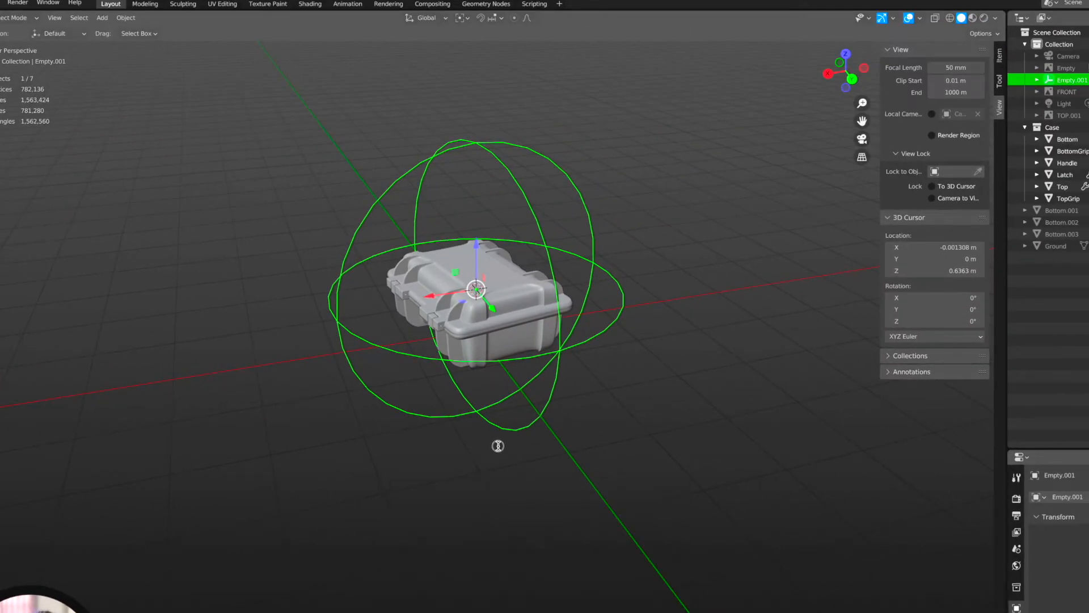
key("space")
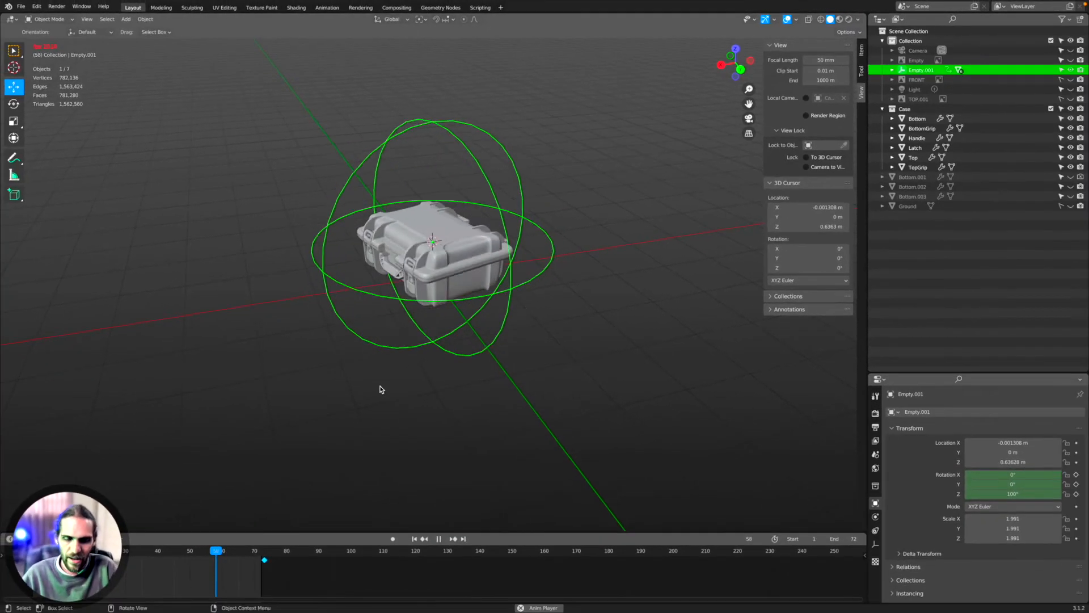
key("F3")
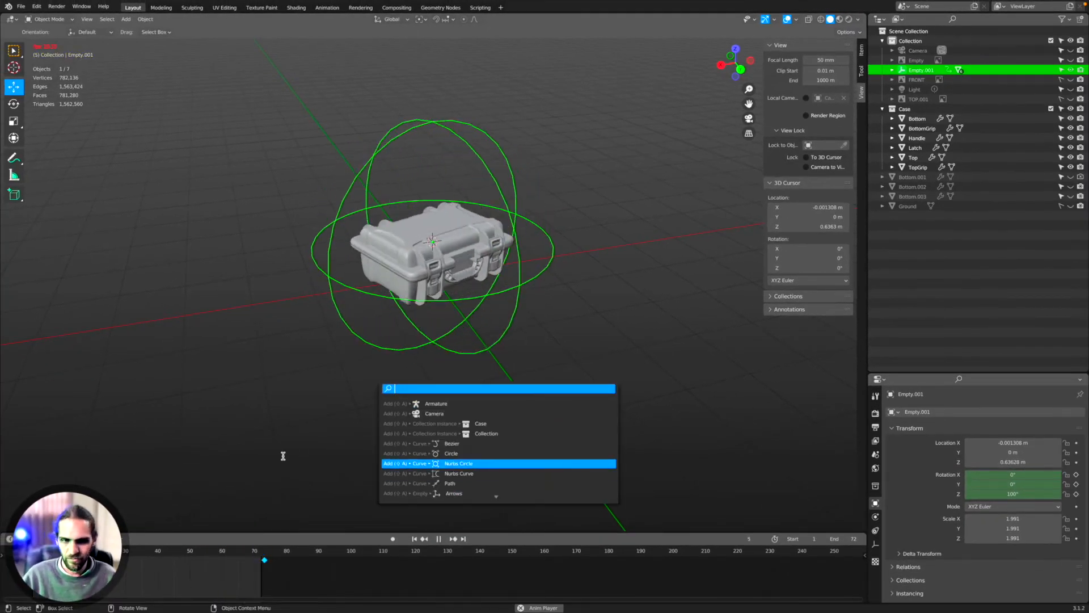
left_click(440, 539)
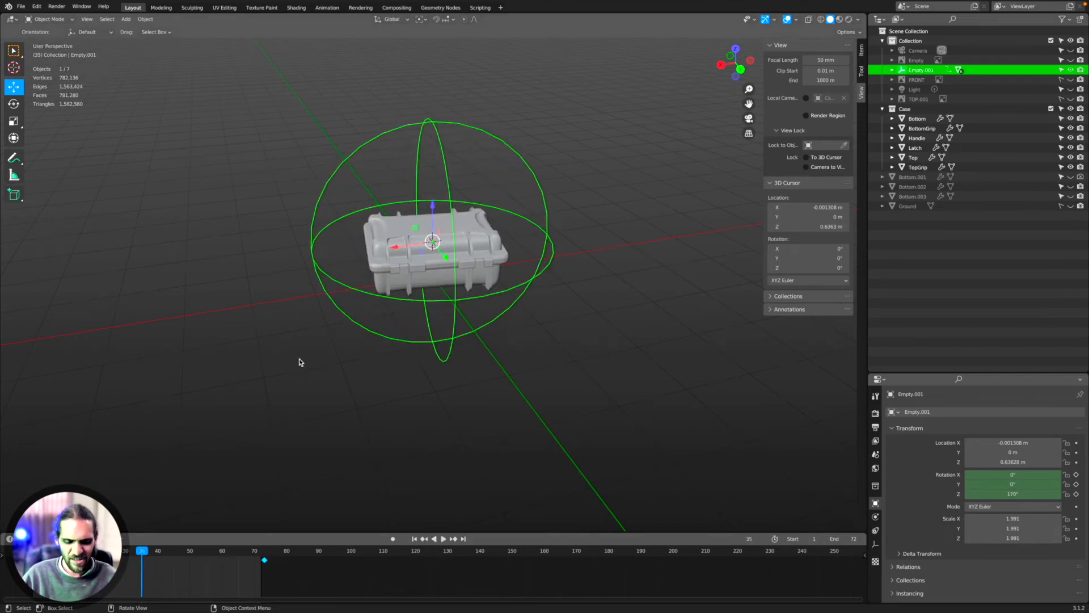
key("F3")
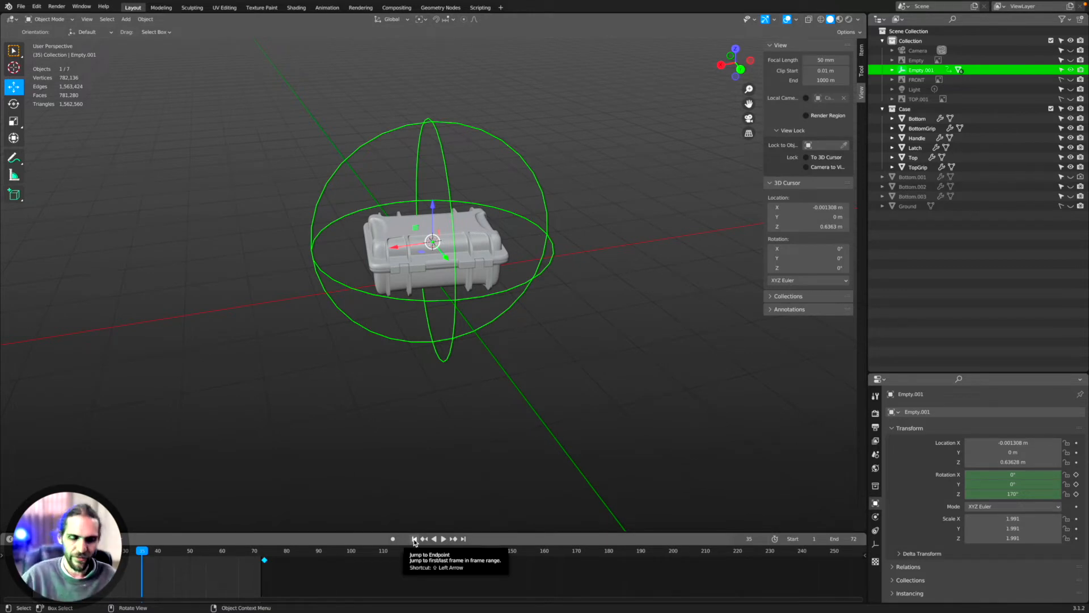
left_click(443, 539)
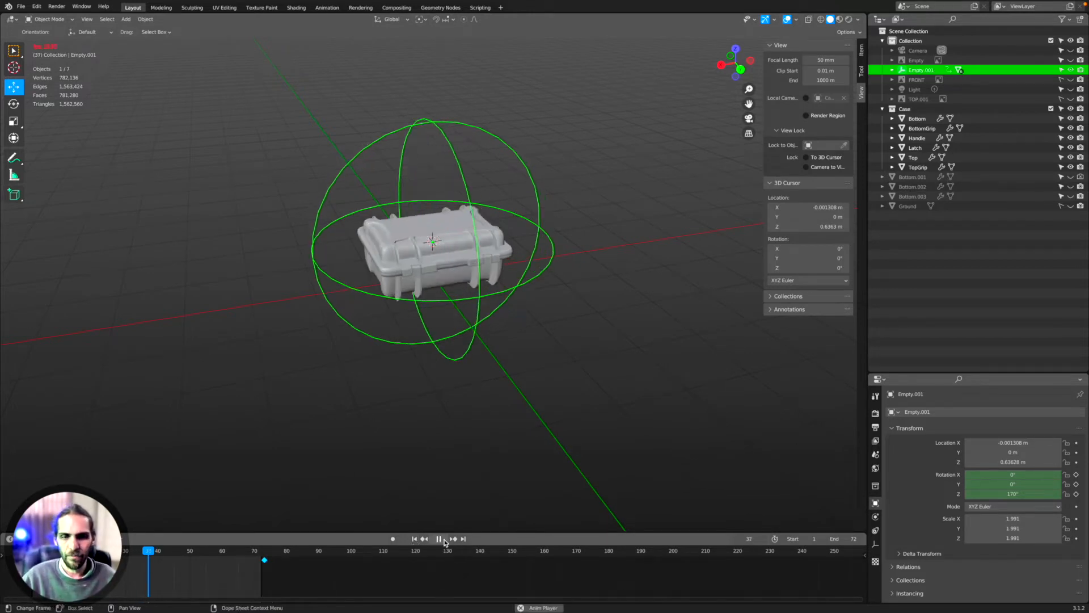
left_click(443, 539)
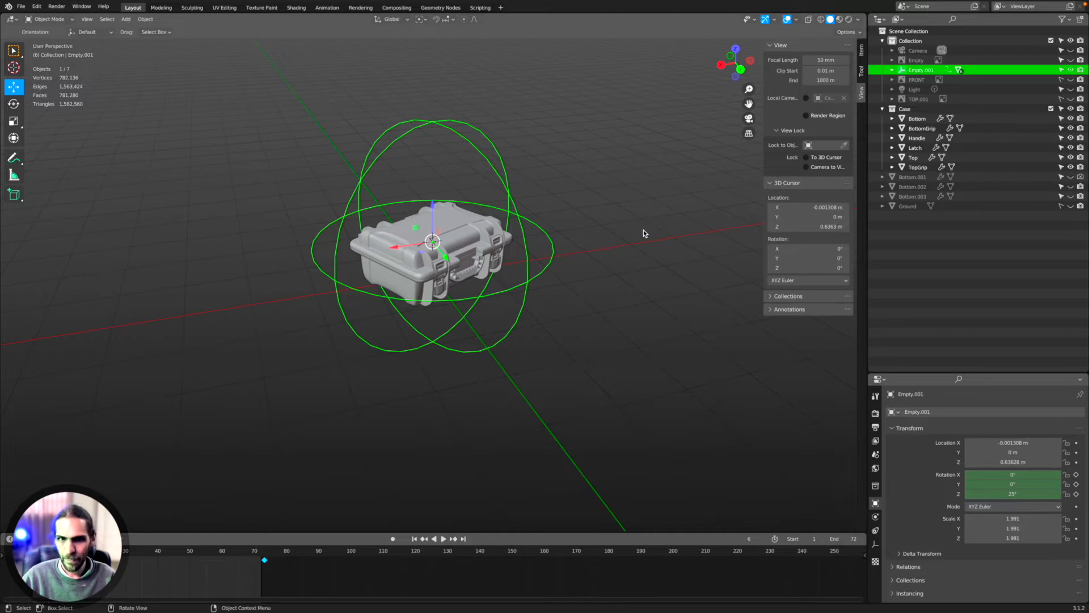
View the scene through the camera and play the animation.
key("n")
left_click(856, 119)
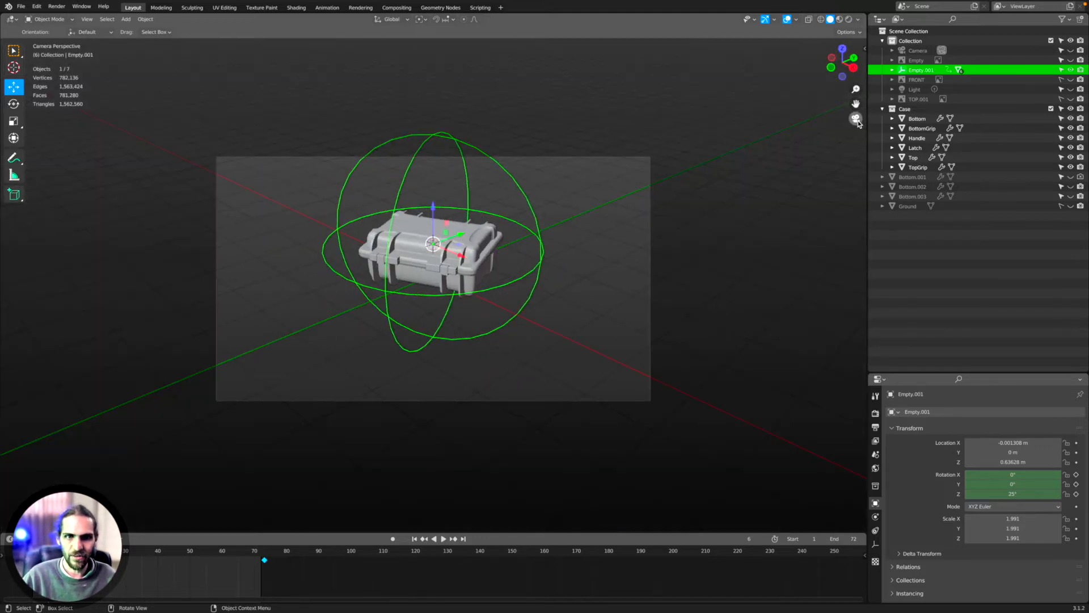
left_click(443, 539)
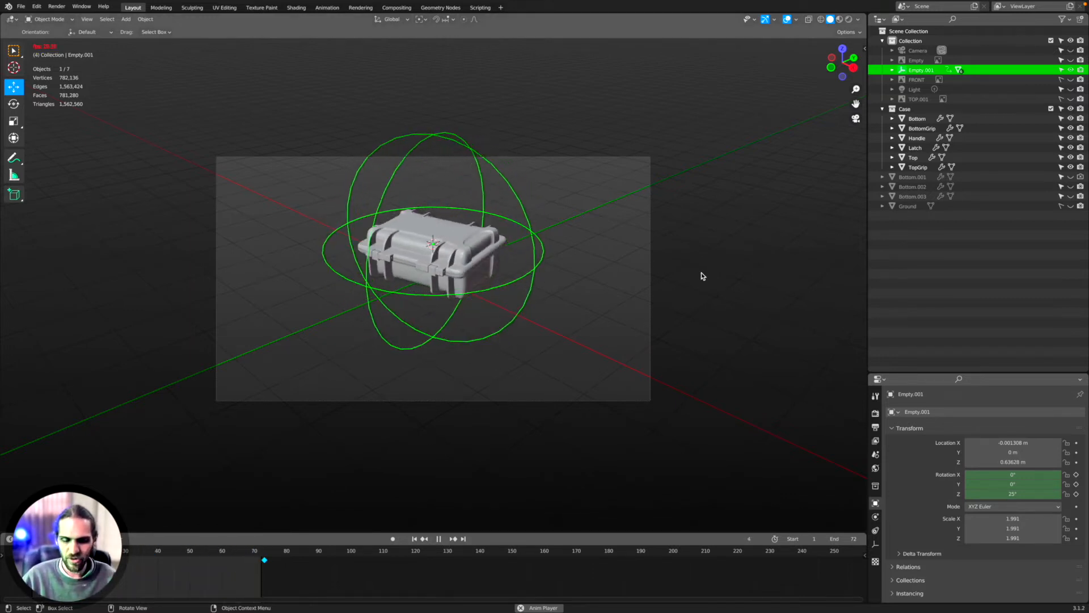
Lock the camera to the view and switch the viewport to rendered shading.
key("n")
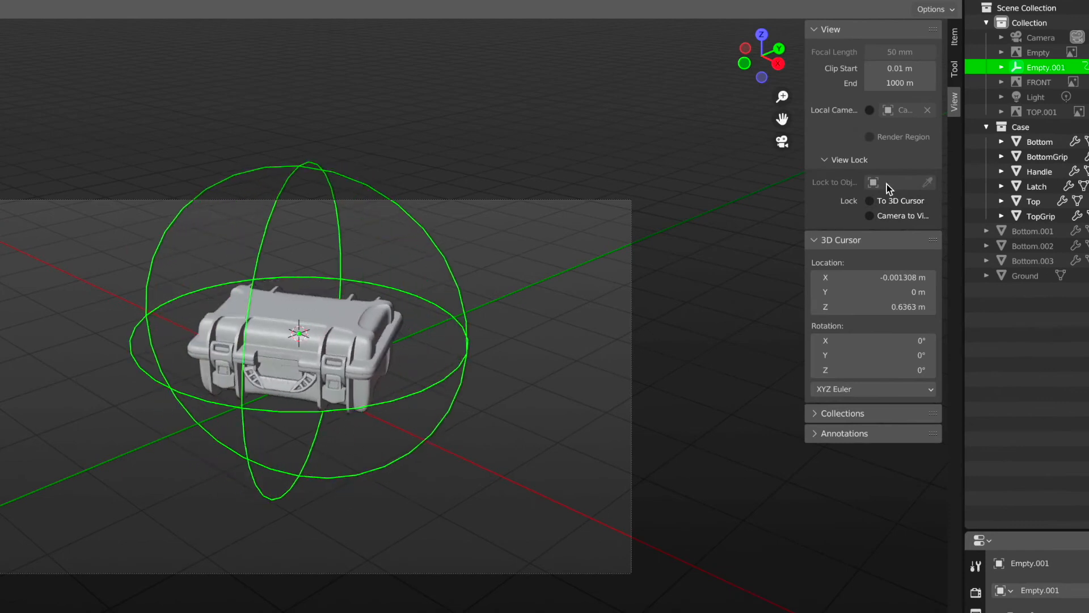
left_click(887, 218)
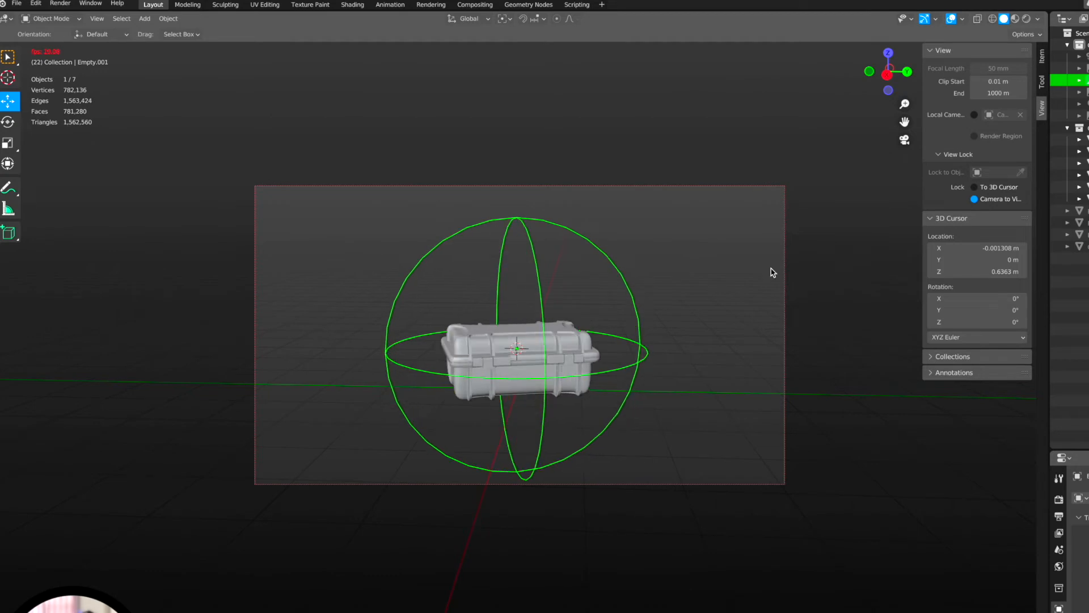
left_click(1016, 19)
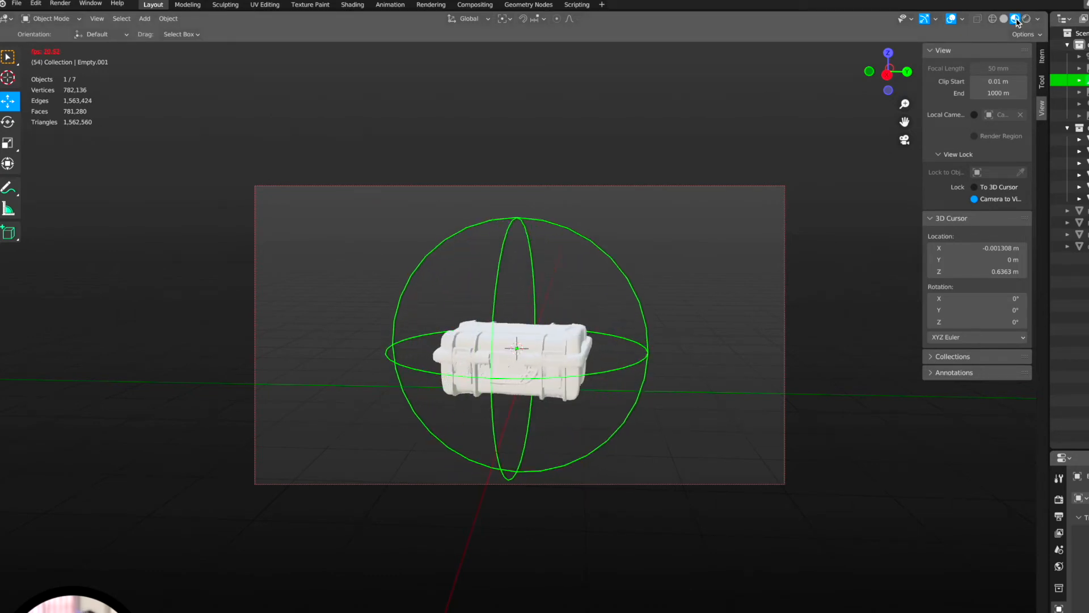
left_click(1027, 18)
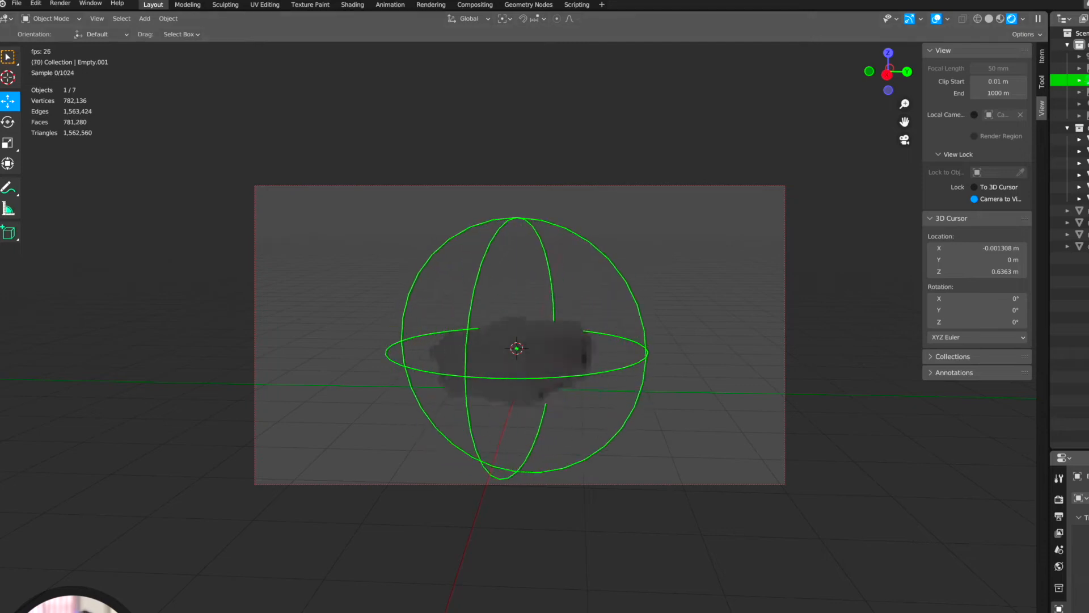
Try adding a plane at the 3D cursor and scaling it up as a ground, and undo it.
key("shift+a")
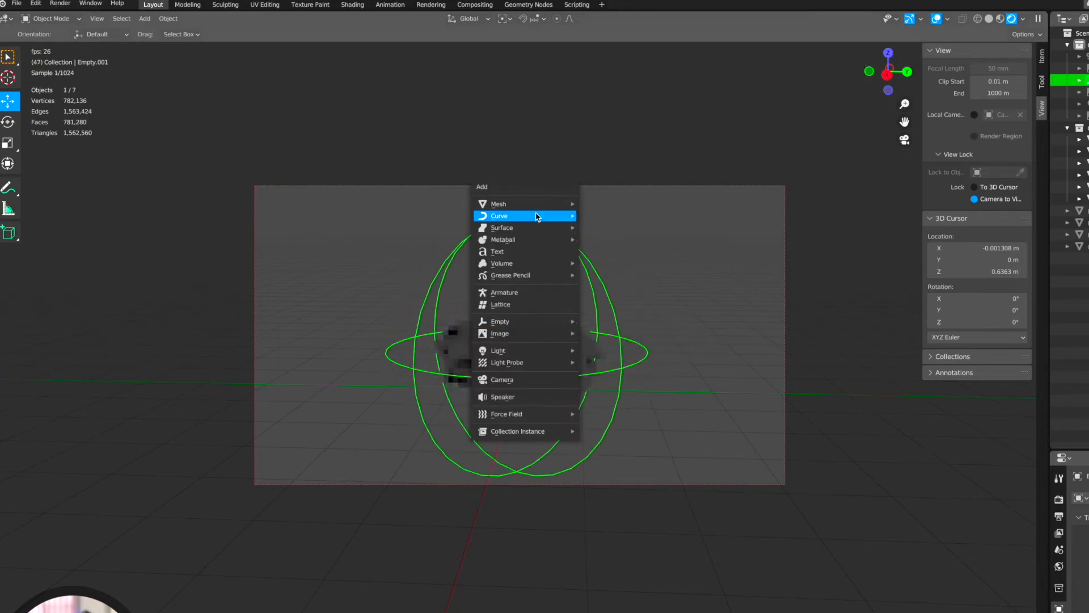
mouse_move(511, 204)
left_click(621, 204)
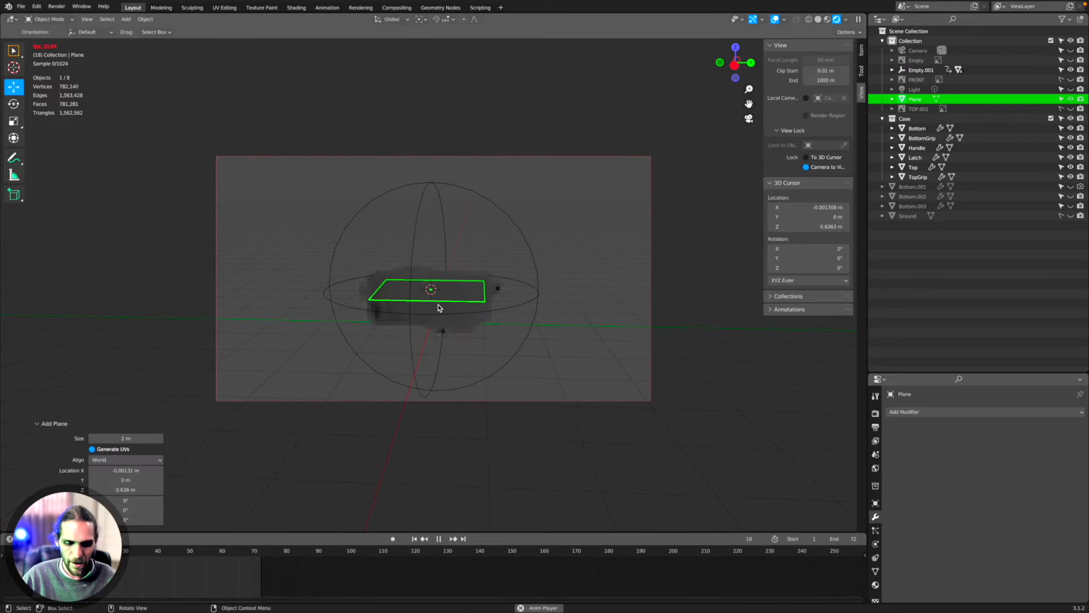
key("s")
left_click(597, 337)
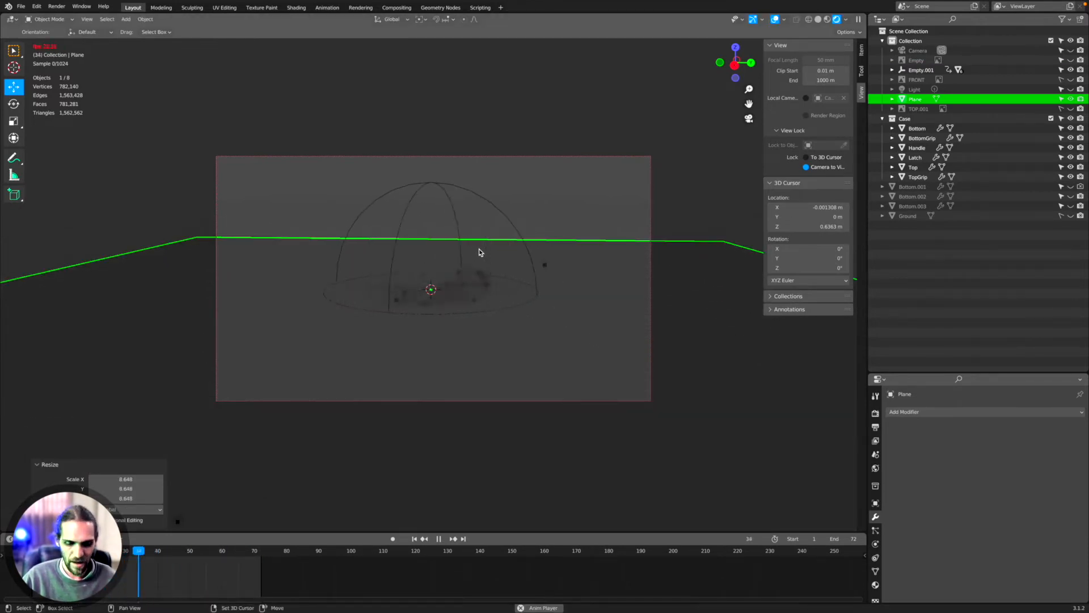
key("ctrl+z")
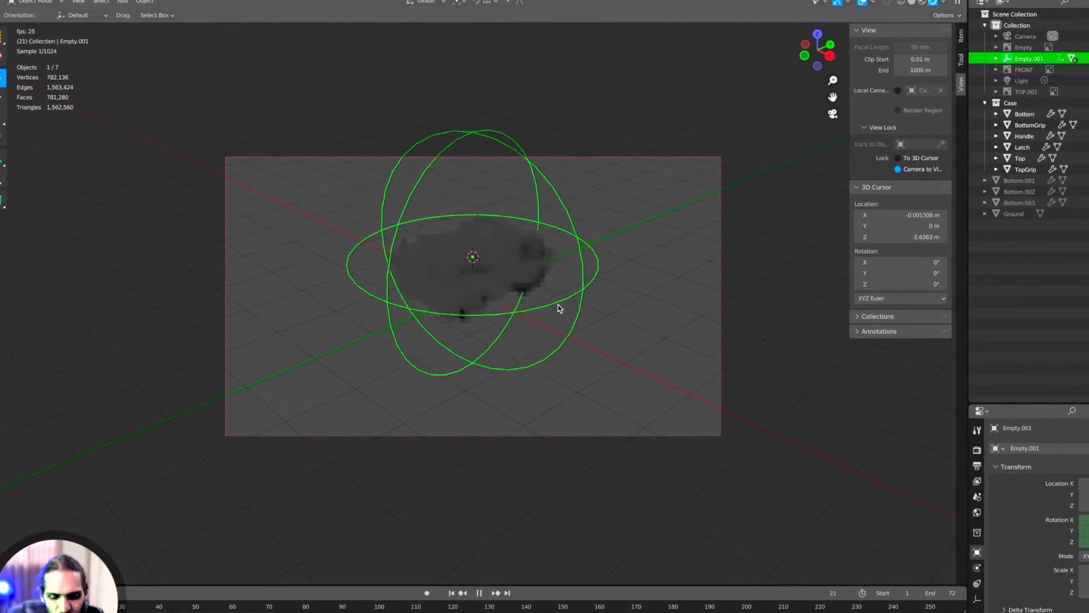
Snap the 3D cursor to the world origin and add a ground plane there, scaled up about 9 times.
key("shift+s")
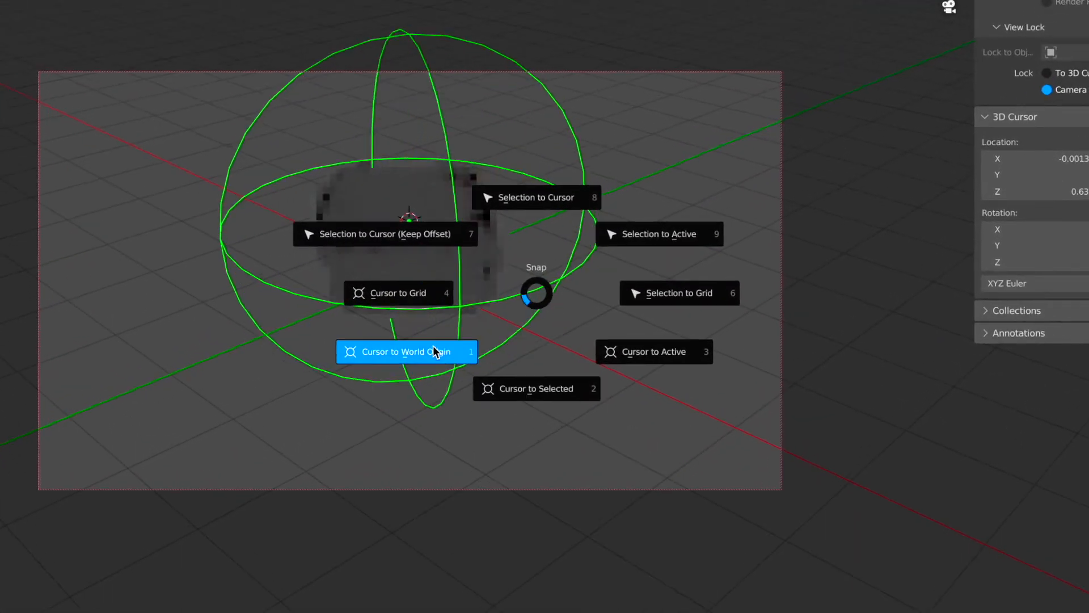
left_click(477, 343)
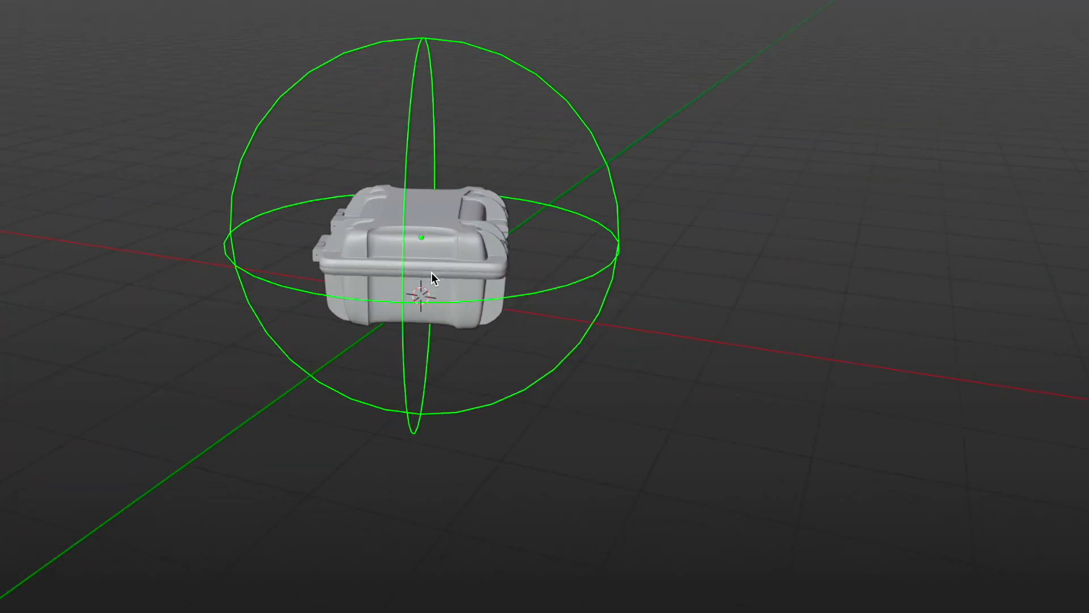
key("shift+a")
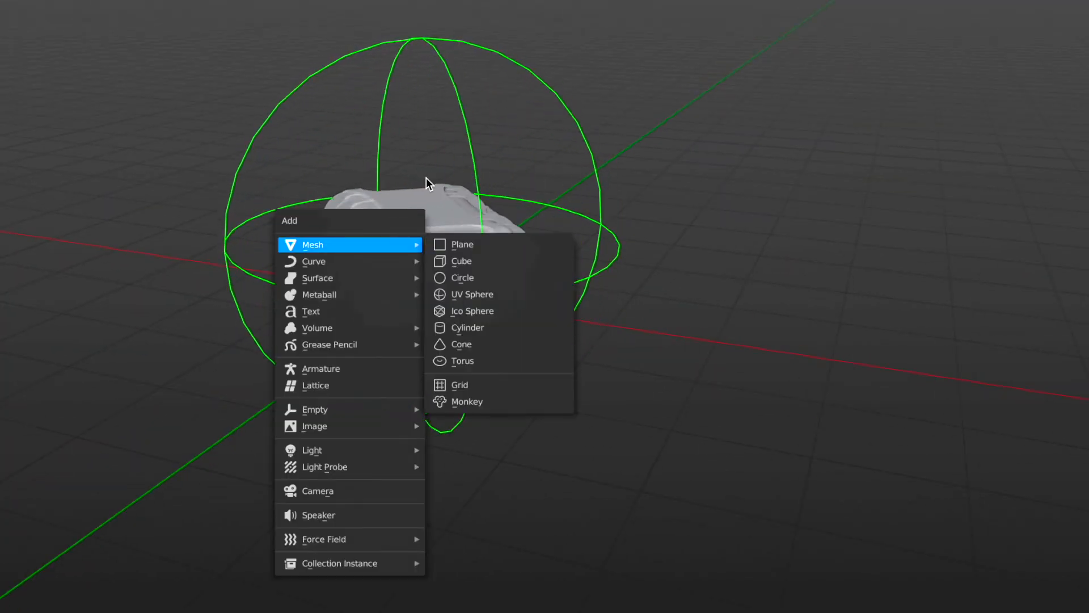
left_click(462, 242)
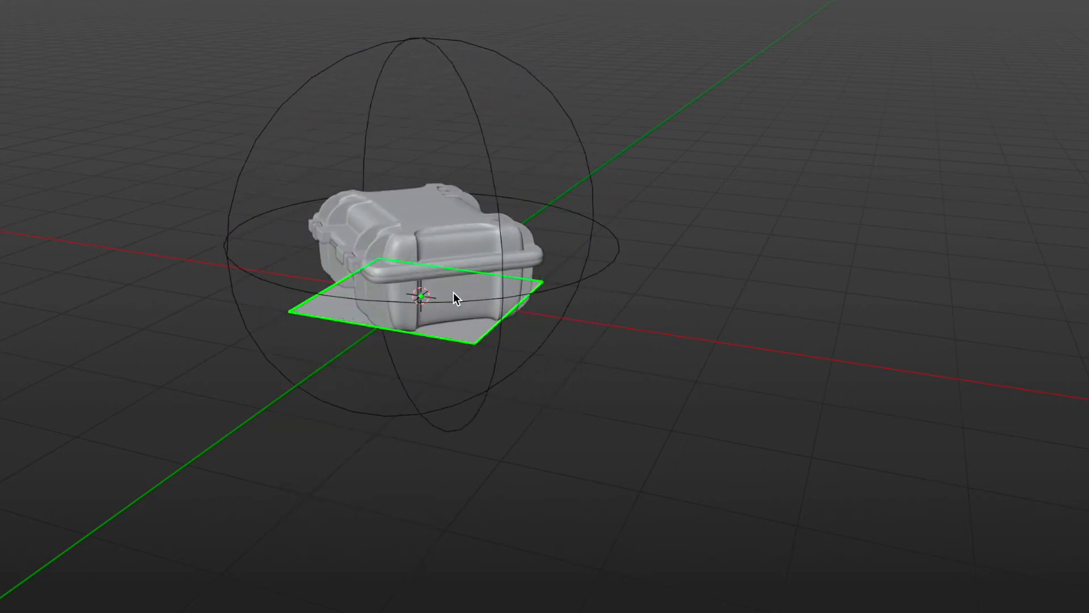
key("s")
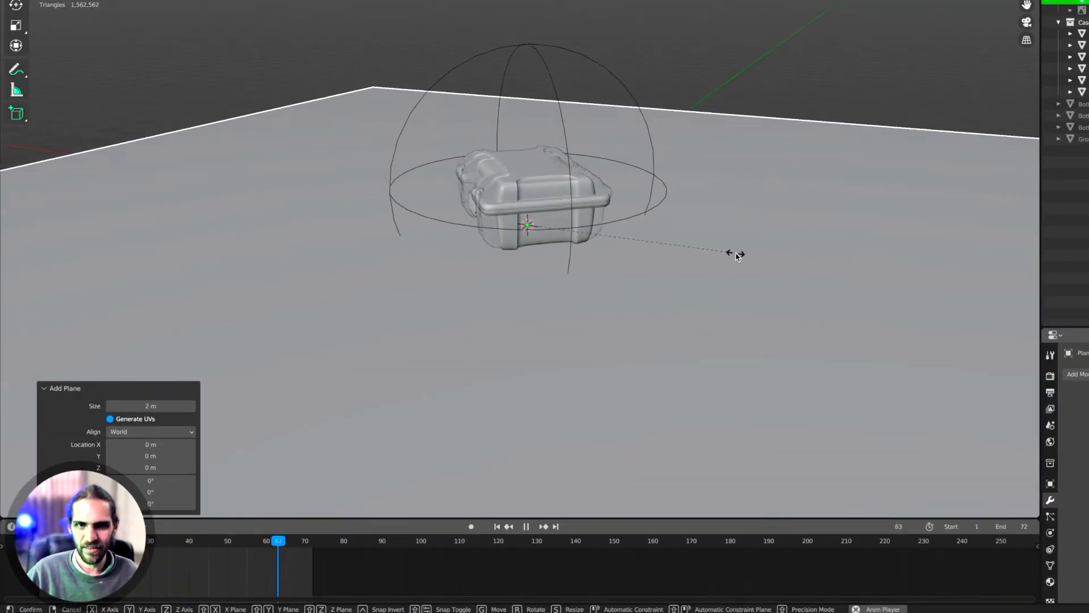
left_click(714, 260)
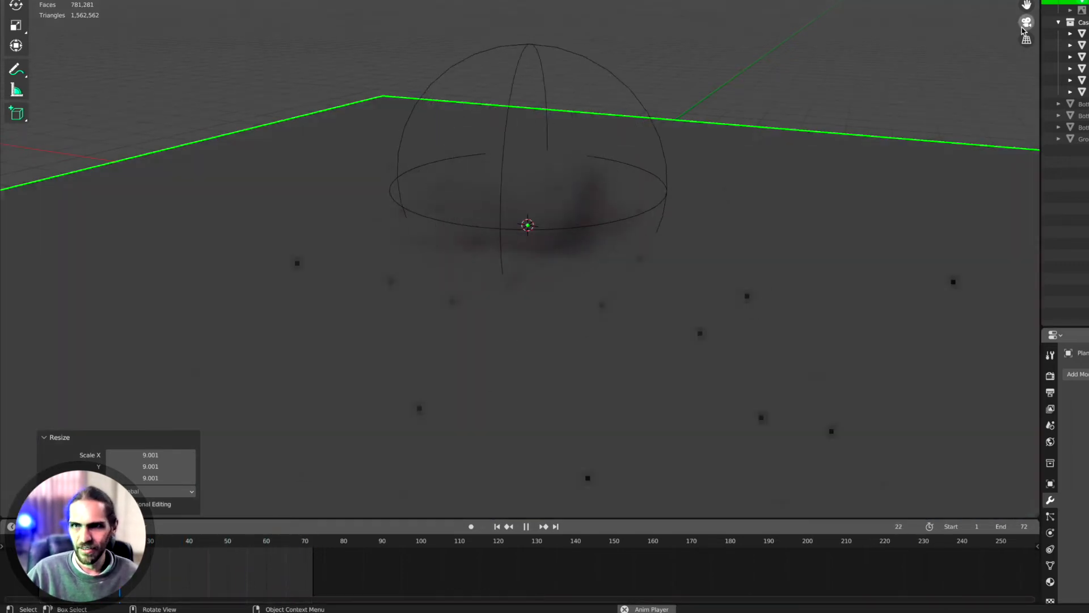
In the camera view, add an area light and move it about 3.52 m up along the Z axis above the case.
left_click(1025, 24)
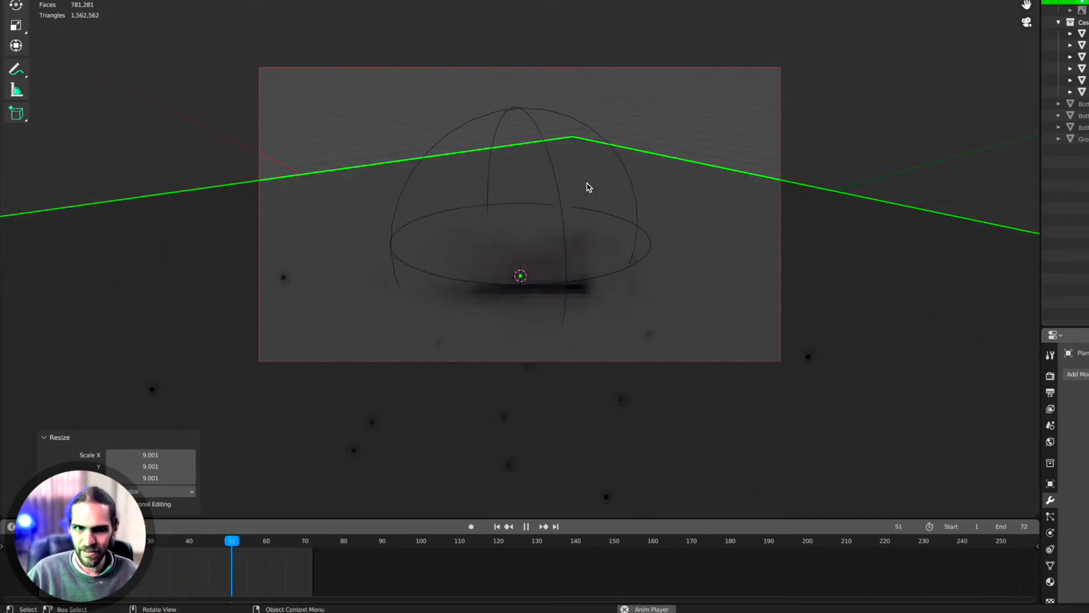
key("shift+a")
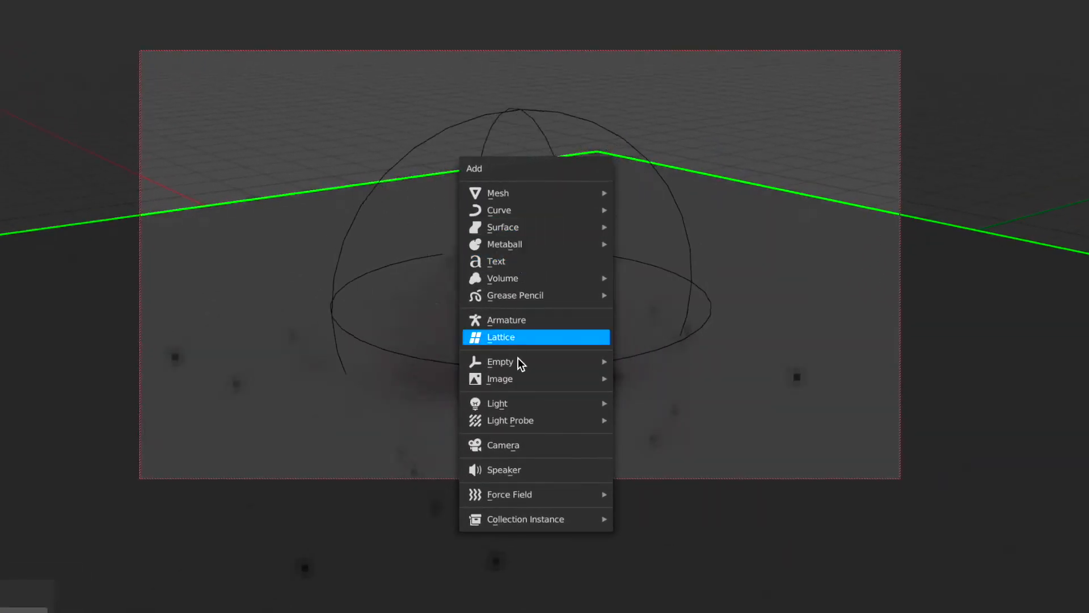
mouse_move(522, 404)
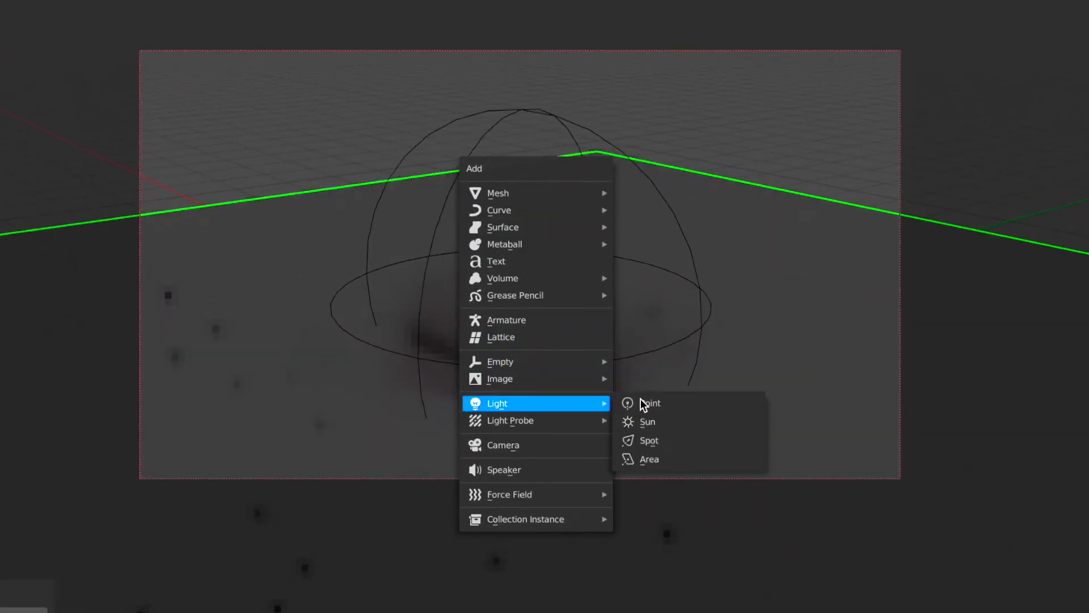
left_click(658, 461)
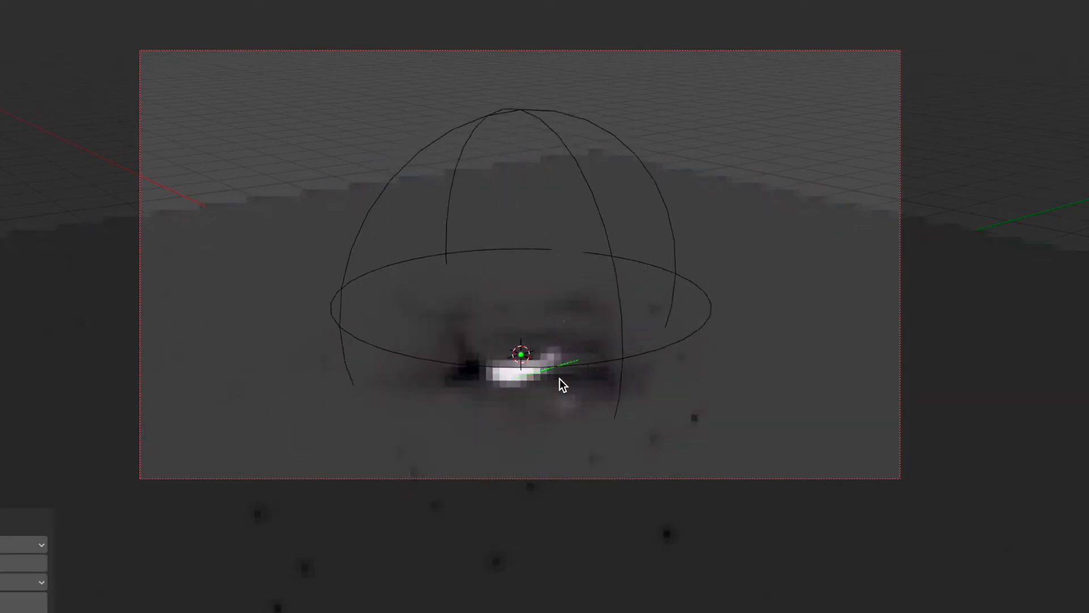
key("g")
key("z")
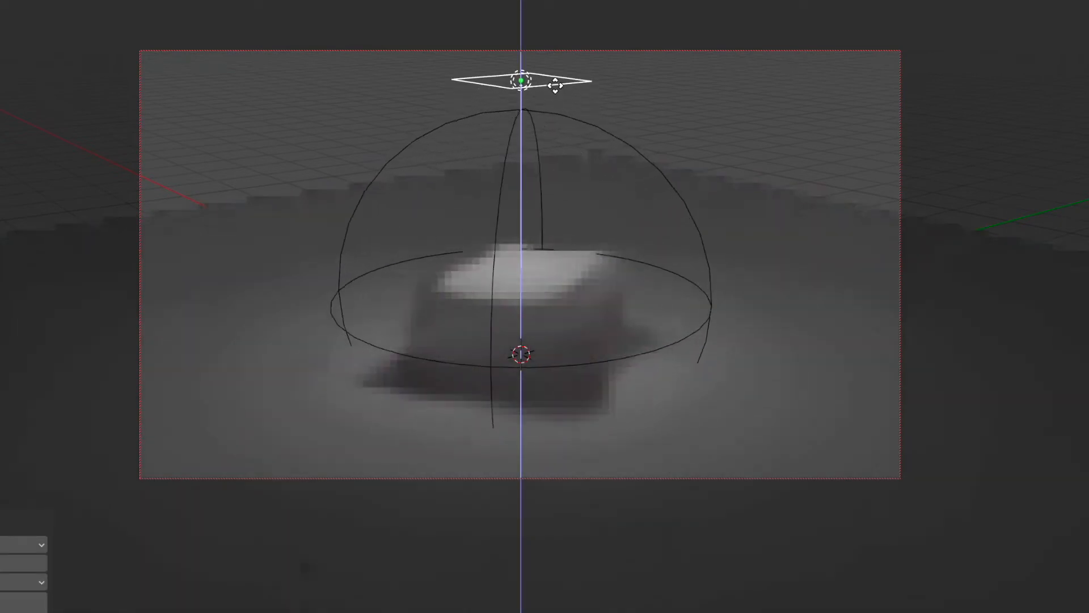
left_click(546, 34)
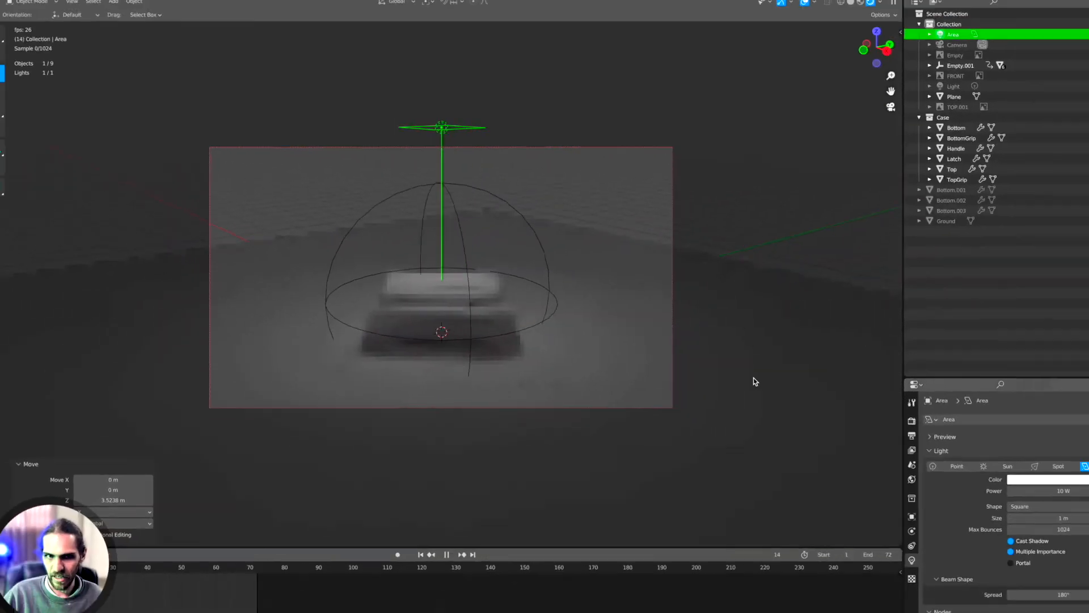
Set the area light's power to 200 W and its size to about 10.3 m.
left_click_drag(1021, 477, 1009, 479)
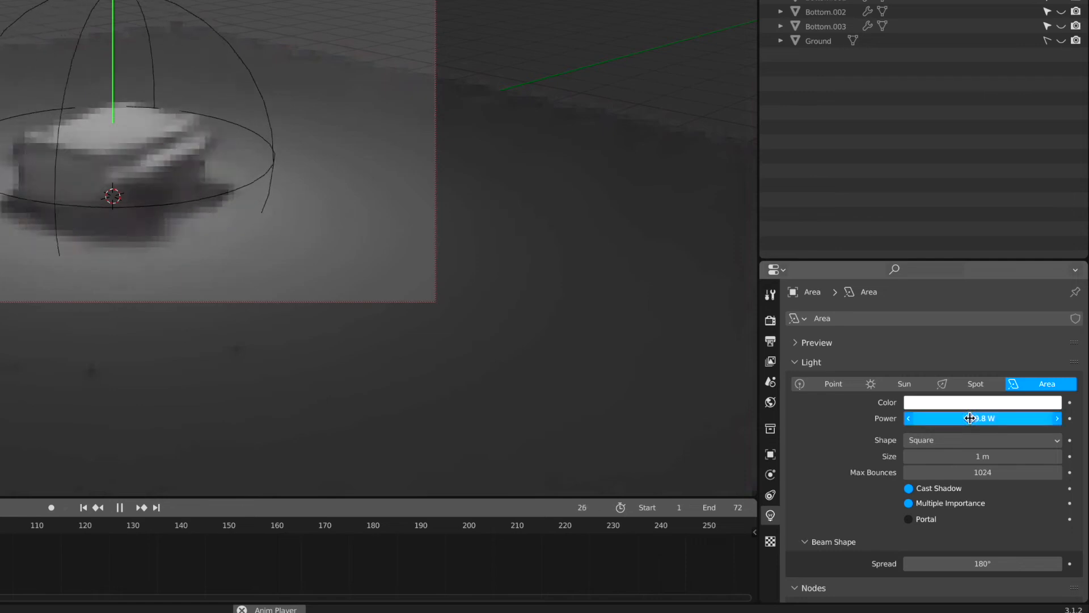
left_click(970, 418)
type("100")
key("Return")
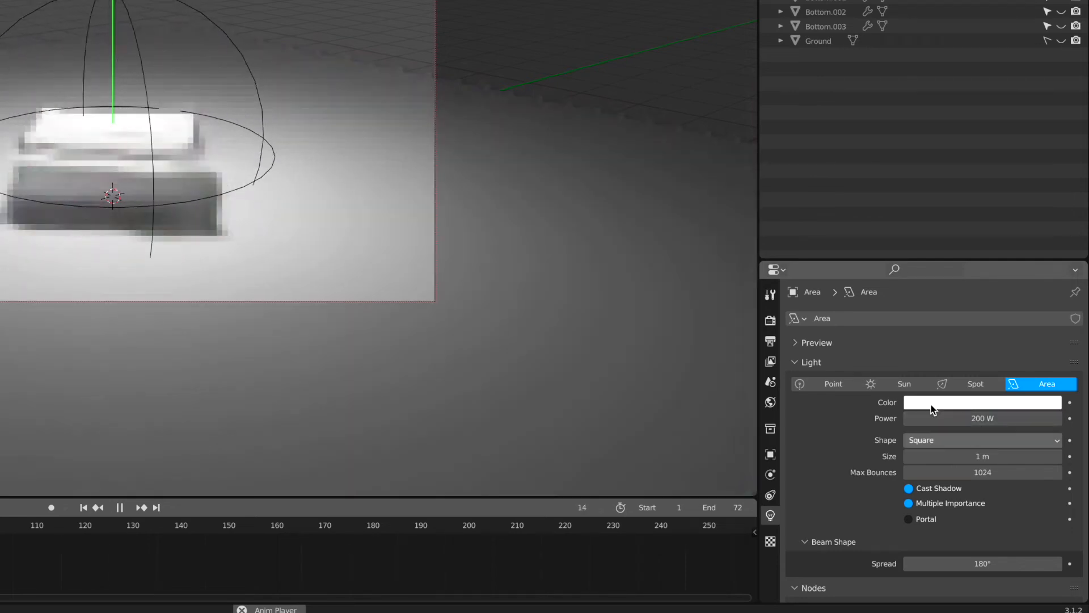
left_click_drag(948, 454, 1087, 363)
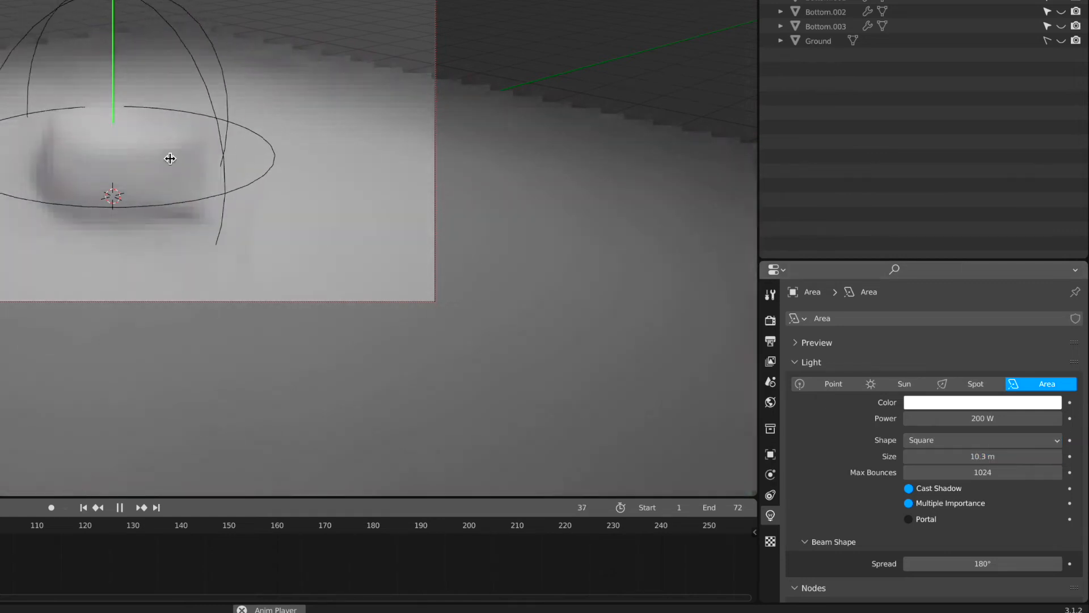
Stop the playback and bring the camera closer to the case, looking slightly down on it and keeping it inside the frame.
key("F3")
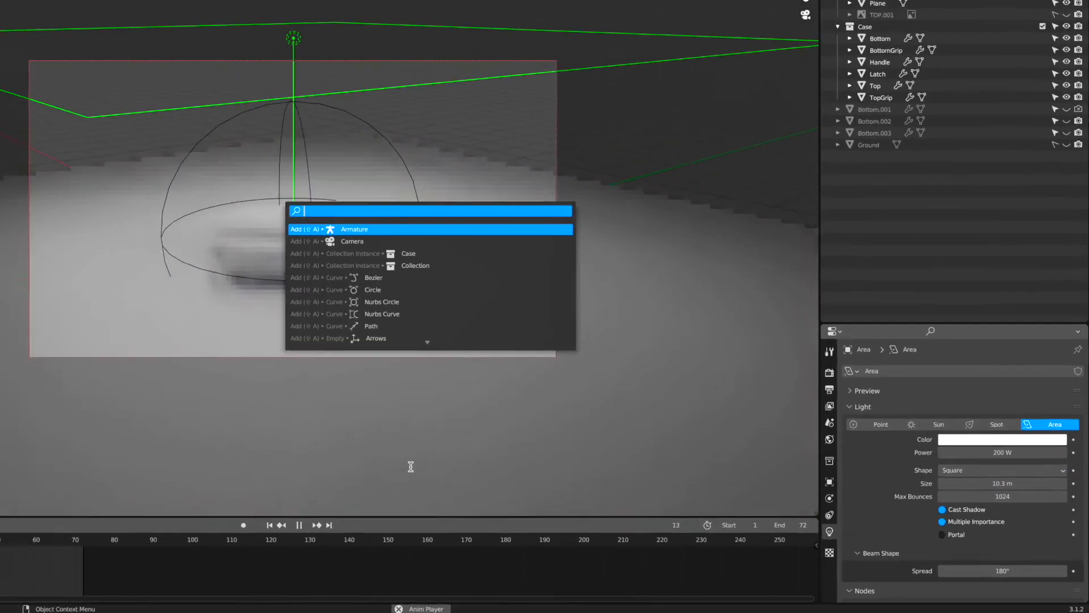
key("Escape")
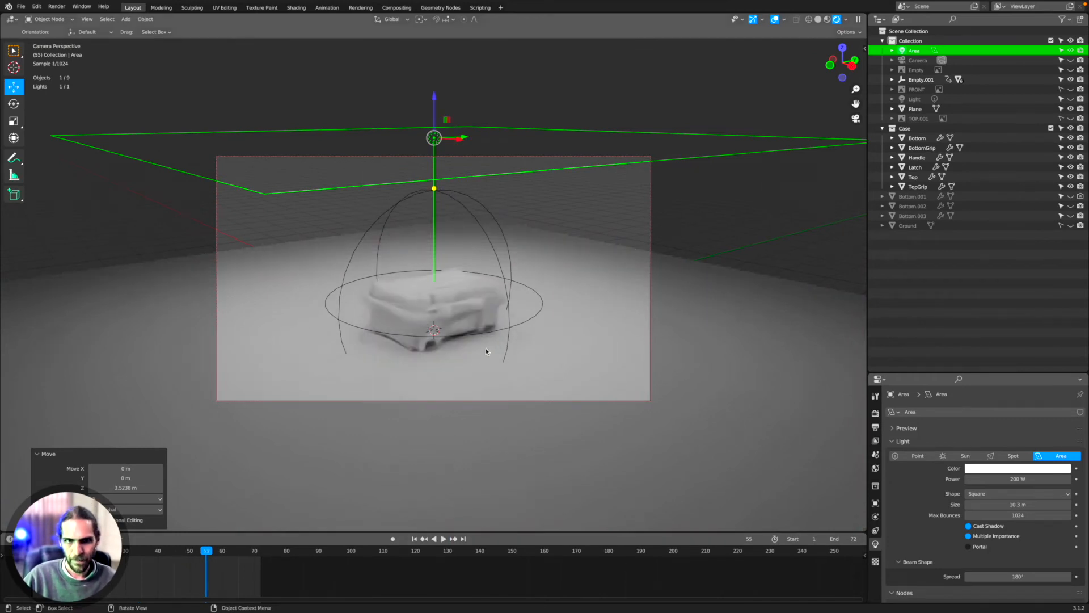
middle_click_drag(436, 298, 435, 296, "ctrl")
scroll(435, 300, "up", 5)
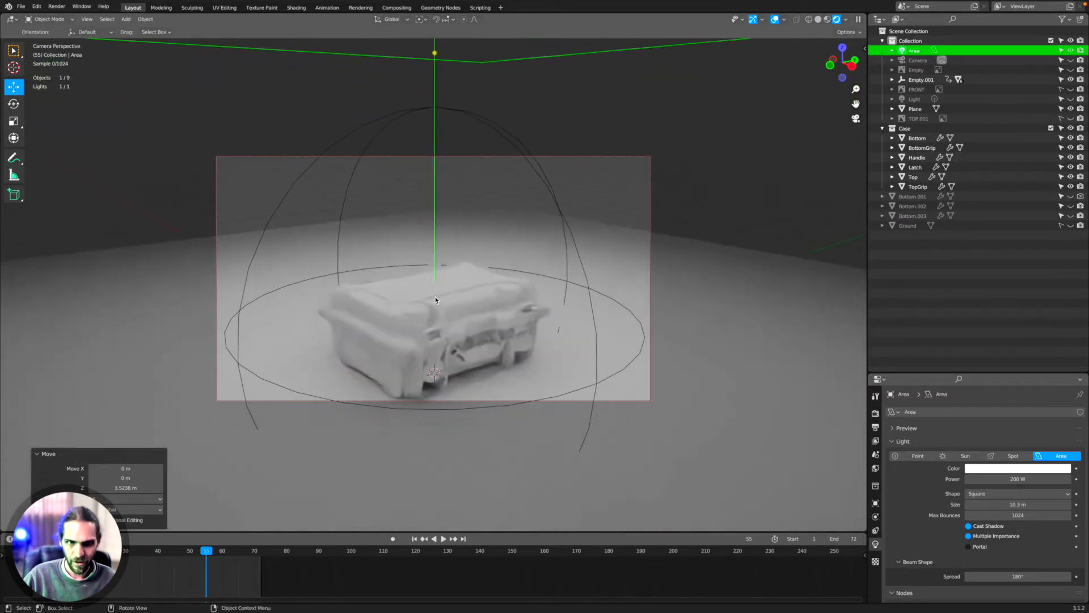
scroll(475, 287, "down", 8)
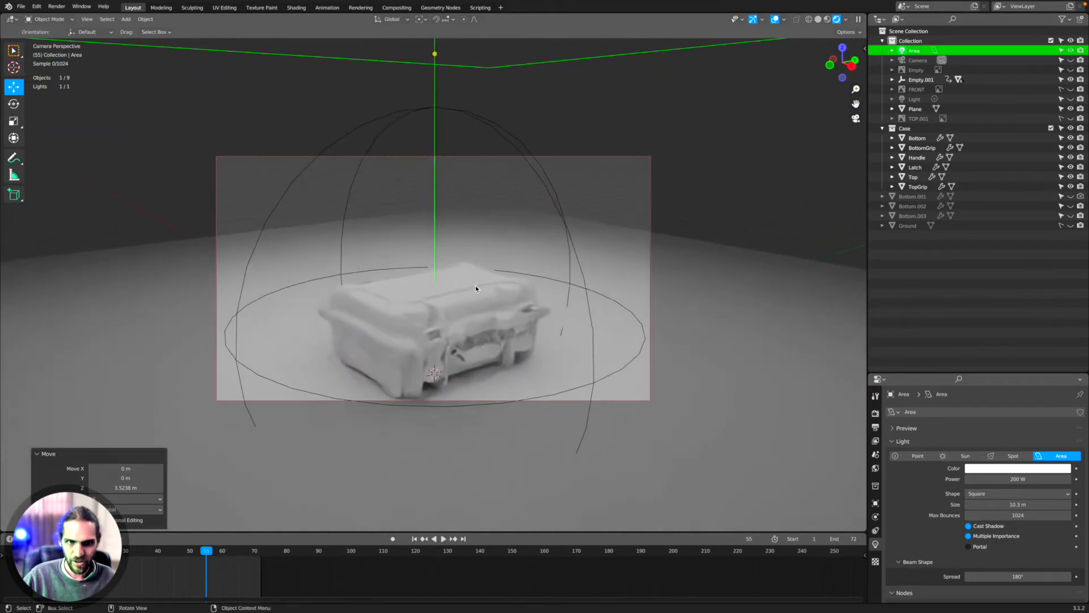
scroll(475, 288, "down", 5, "shift")
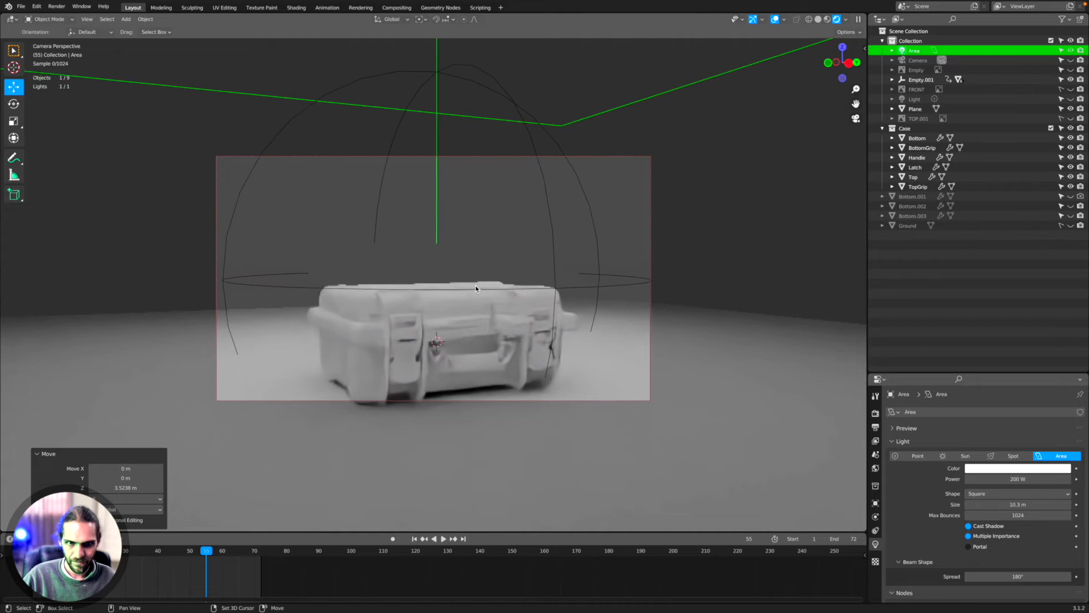
scroll(476, 289, "up", 4)
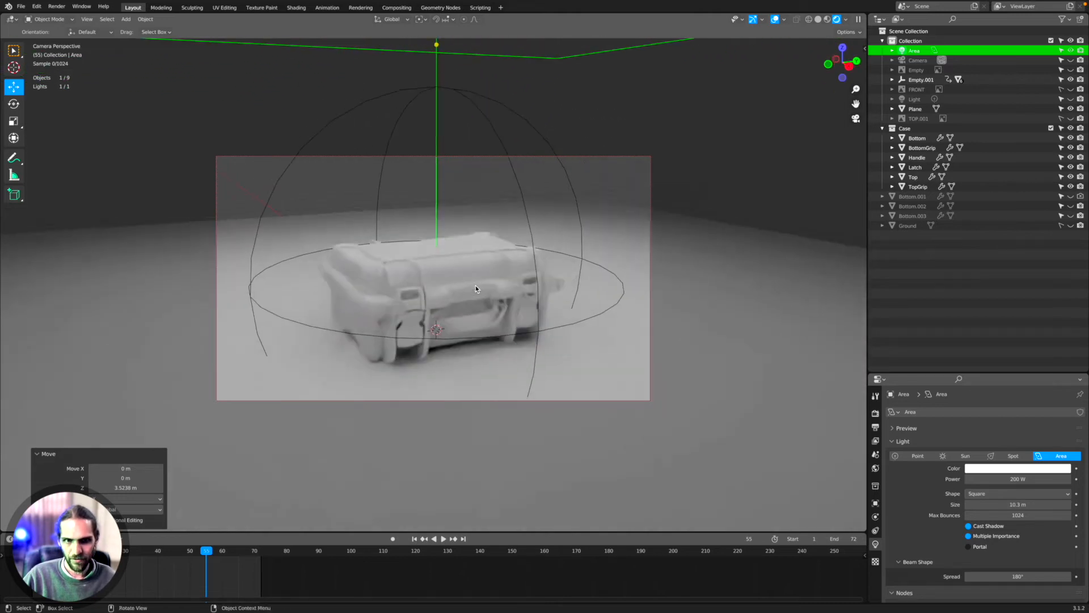
scroll(475, 285, "down", 2)
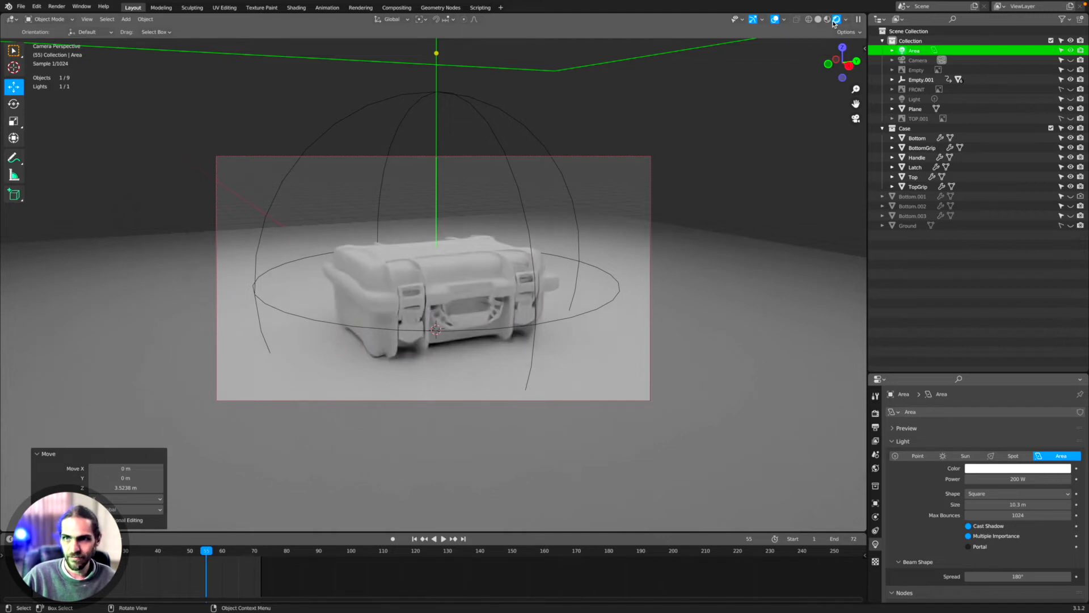
Switch the viewport to material preview shading and play the turntable animation to check the camera framing.
left_click(828, 21)
key("F3")
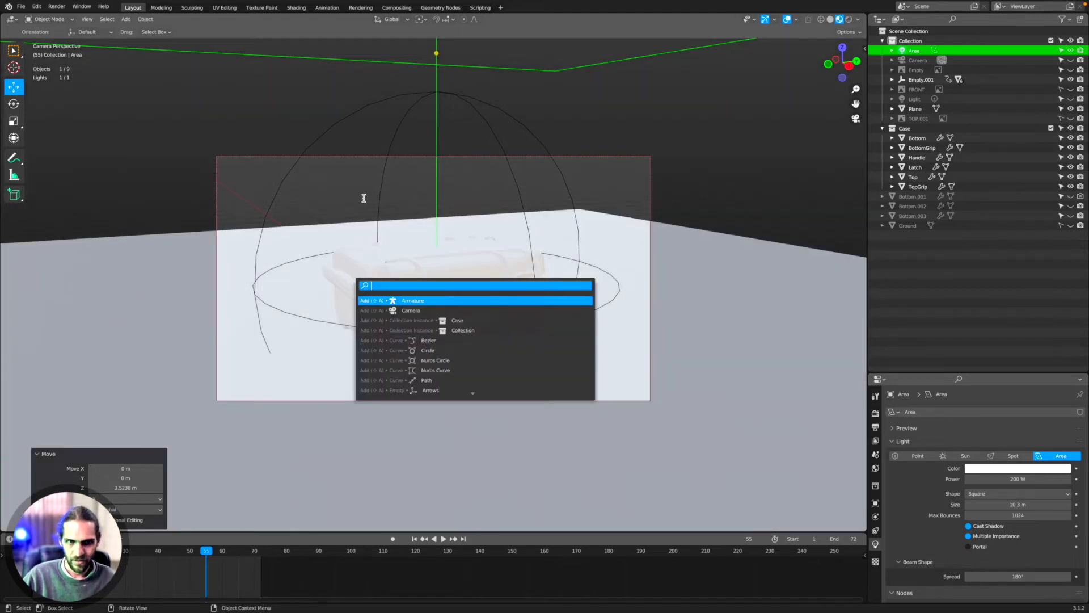
key("Escape")
left_click(444, 539)
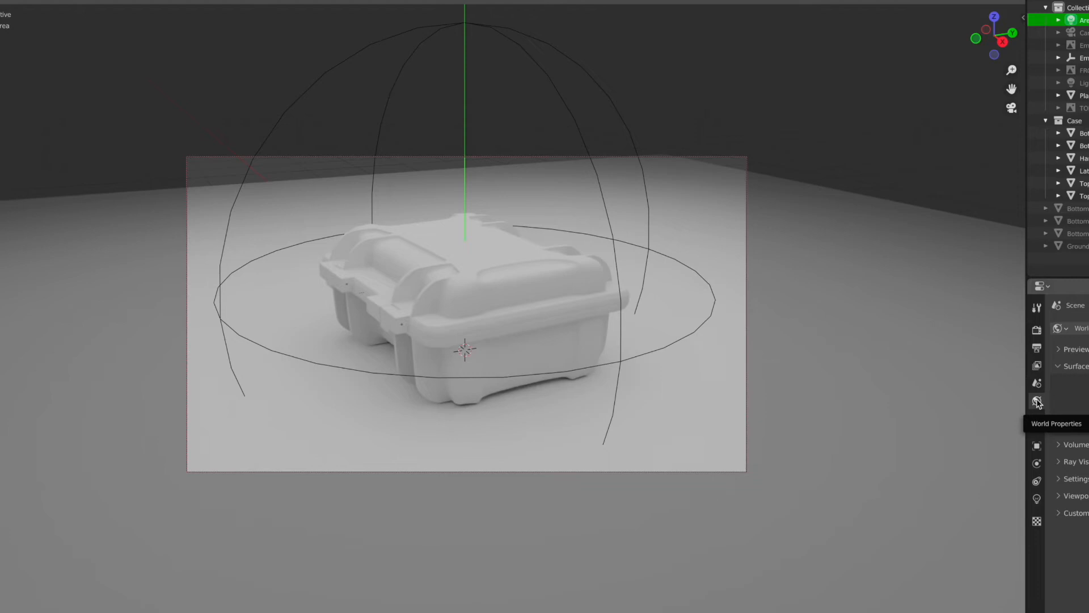
Try using an Environment Texture as the world background color.
left_click(1046, 349)
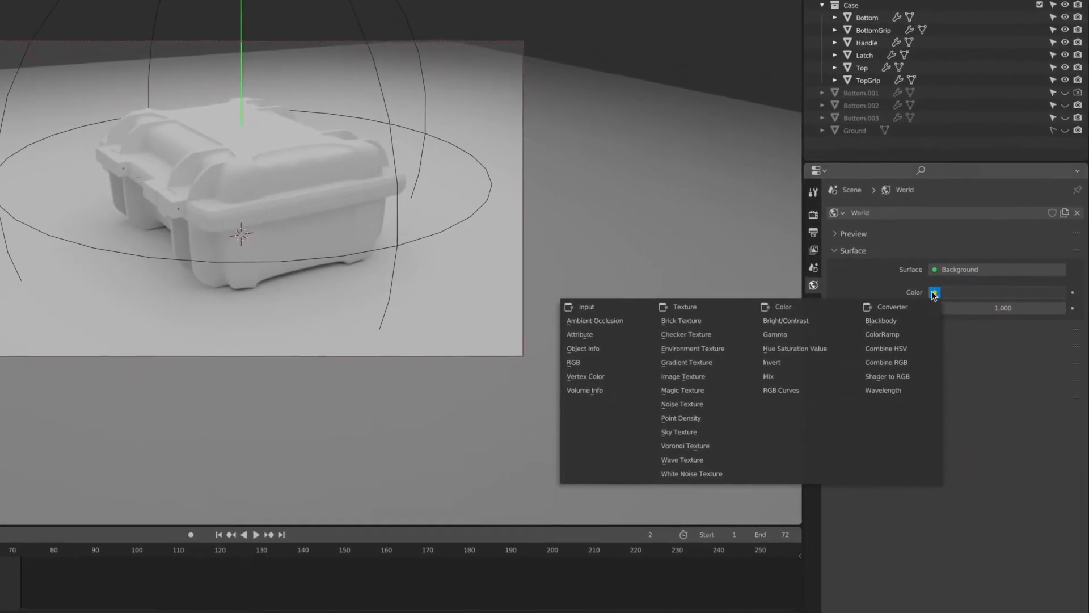
left_click(932, 290)
left_click(953, 295)
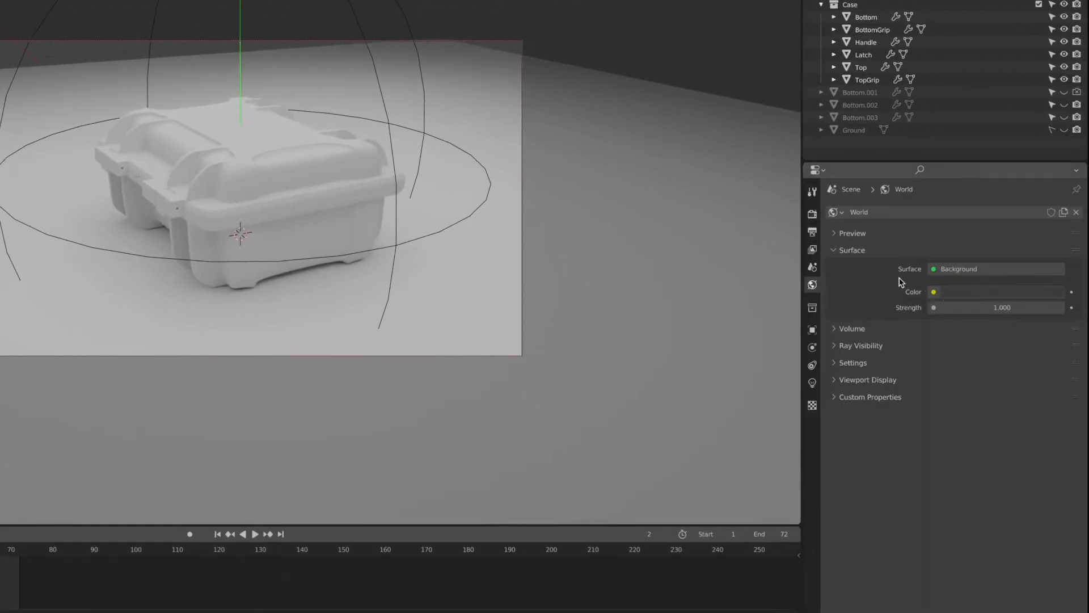
left_click(934, 292)
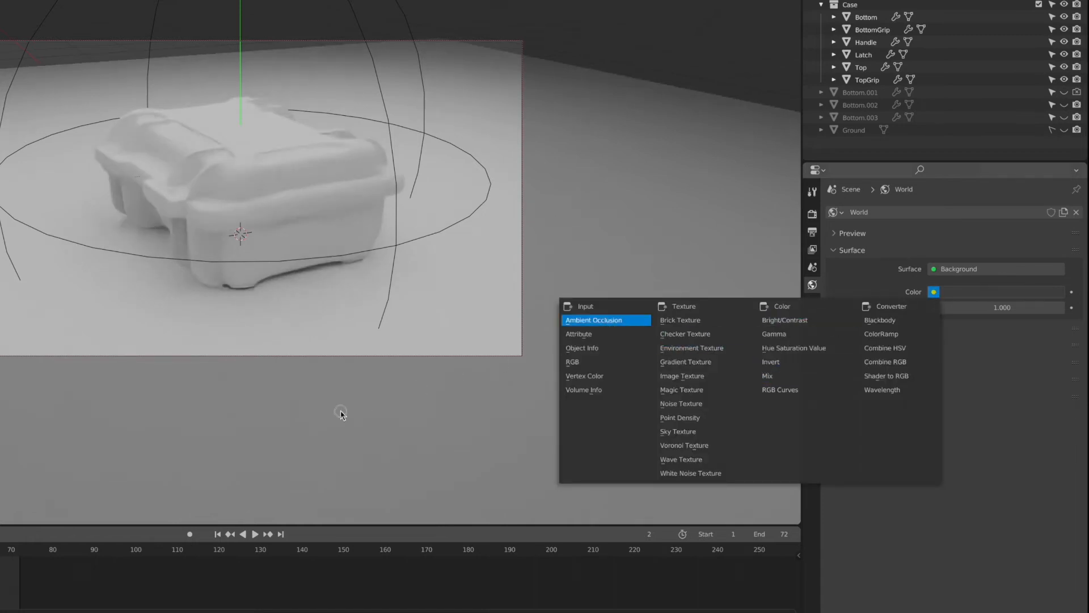
left_click(340, 414)
left_click(932, 293)
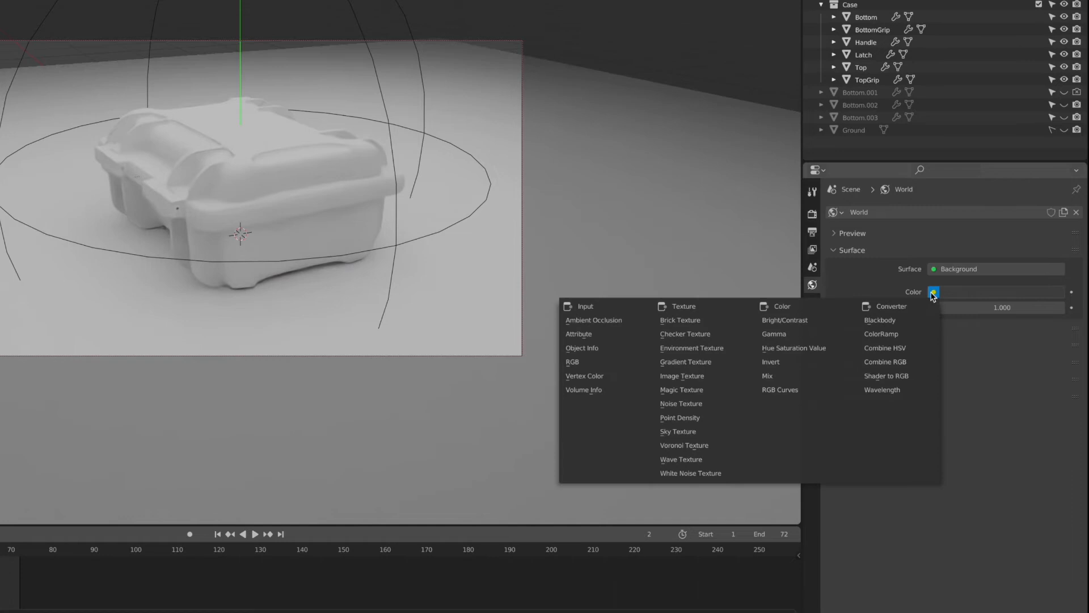
left_click(695, 349)
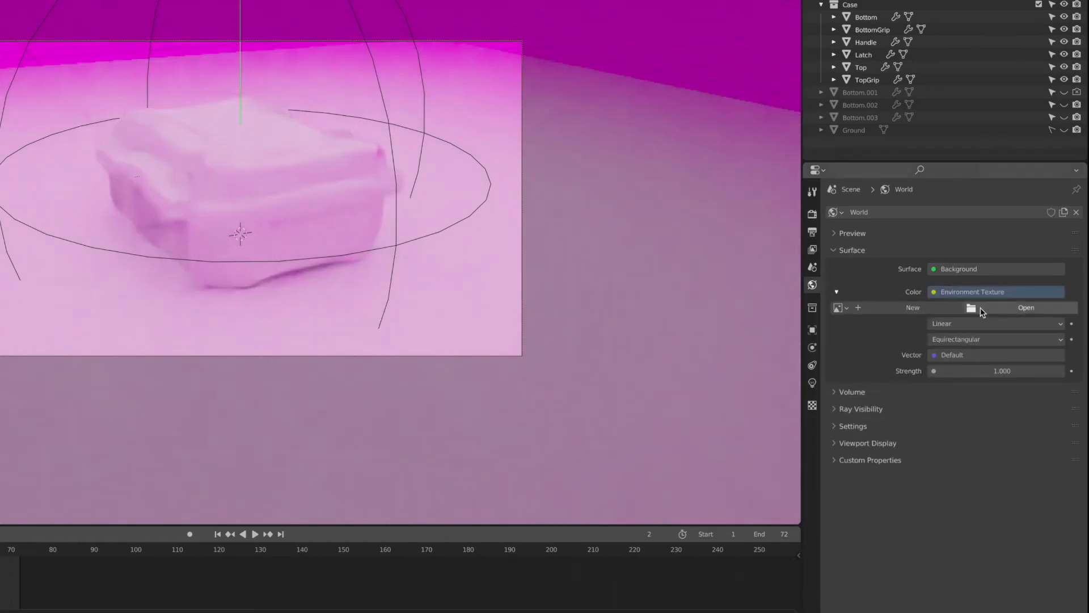
left_click(933, 308)
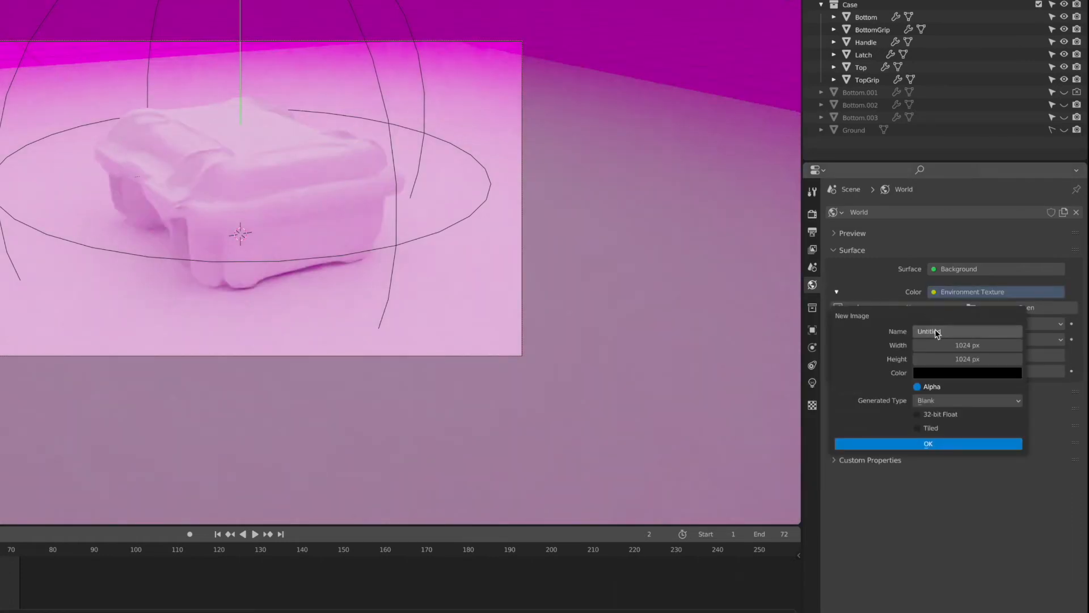
left_click(866, 294)
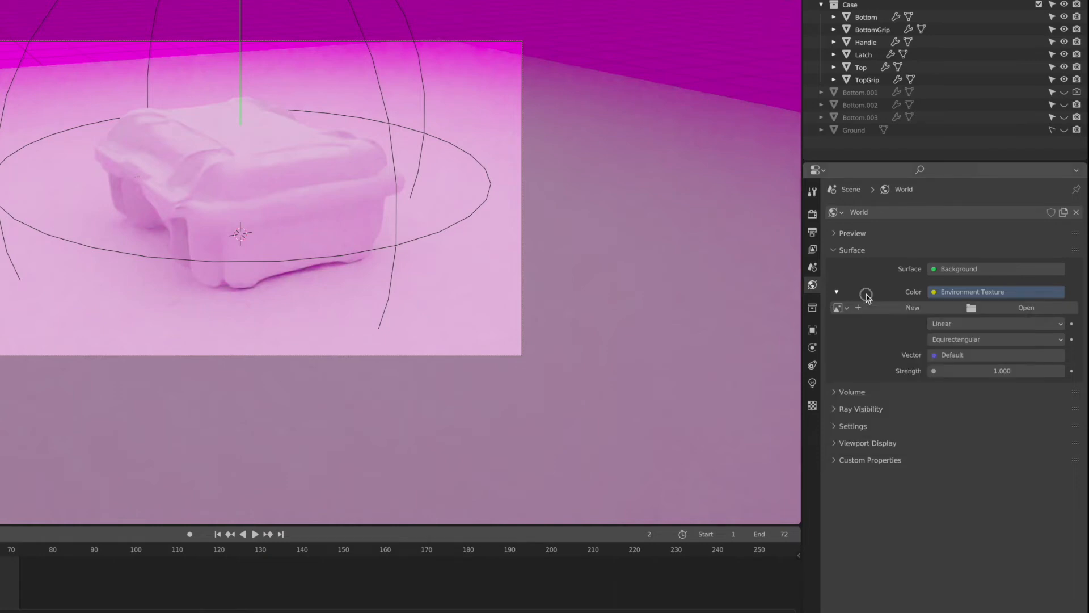
Try loading country_club_4k.exr from the HDRI Collection folder as the world's environment image.
left_click(1000, 308)
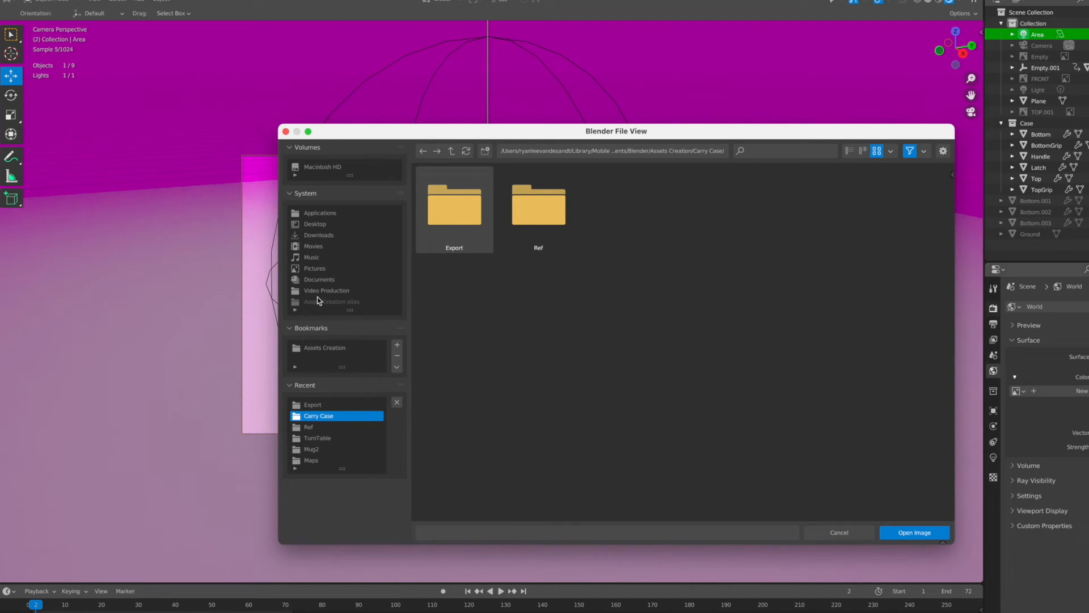
left_click(315, 290)
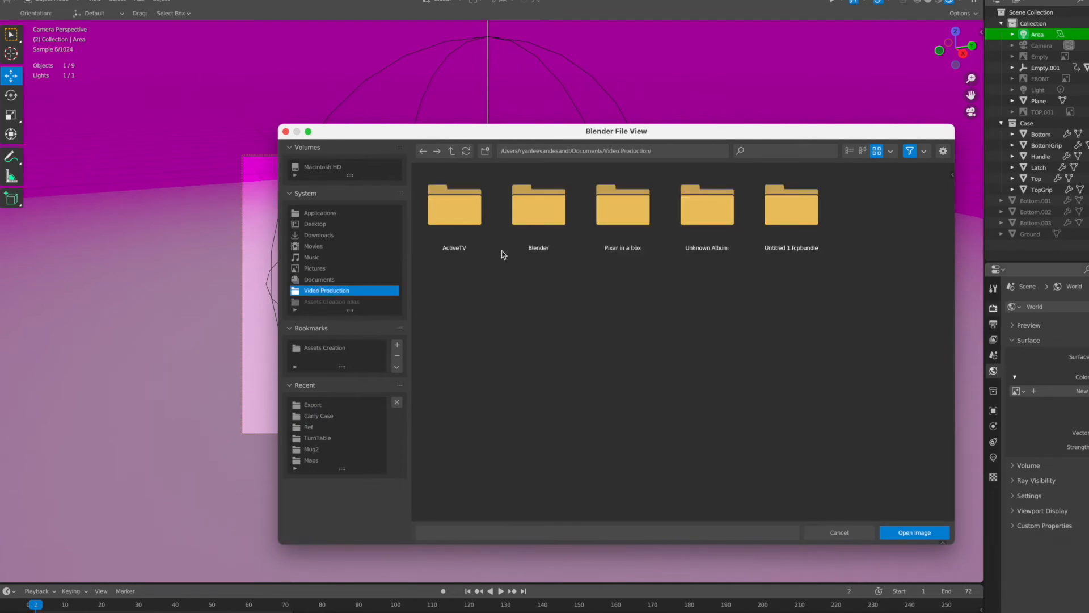
double_click(549, 212)
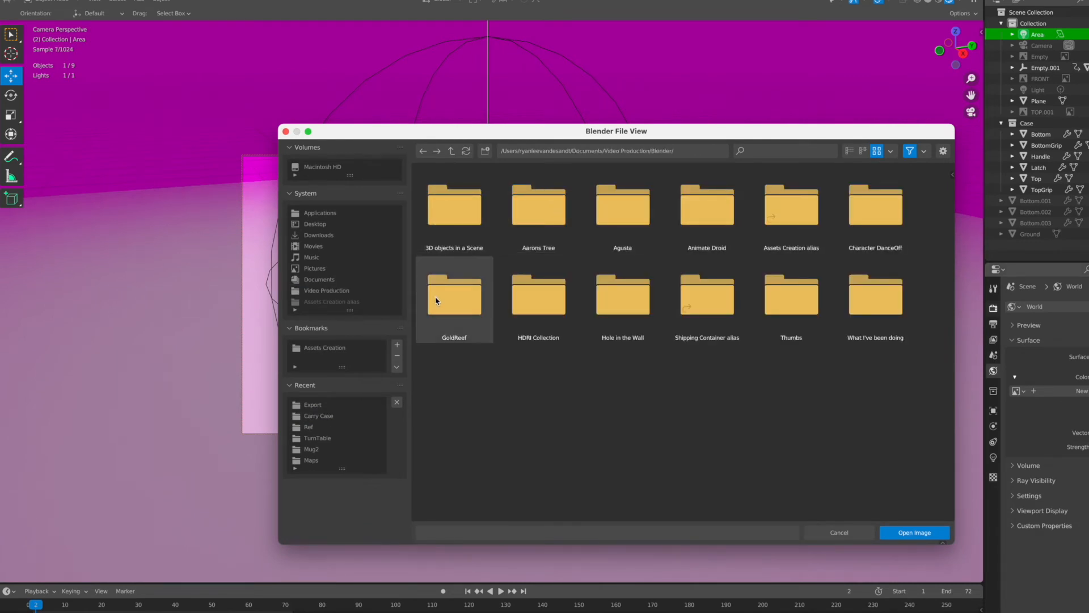
left_click(543, 300)
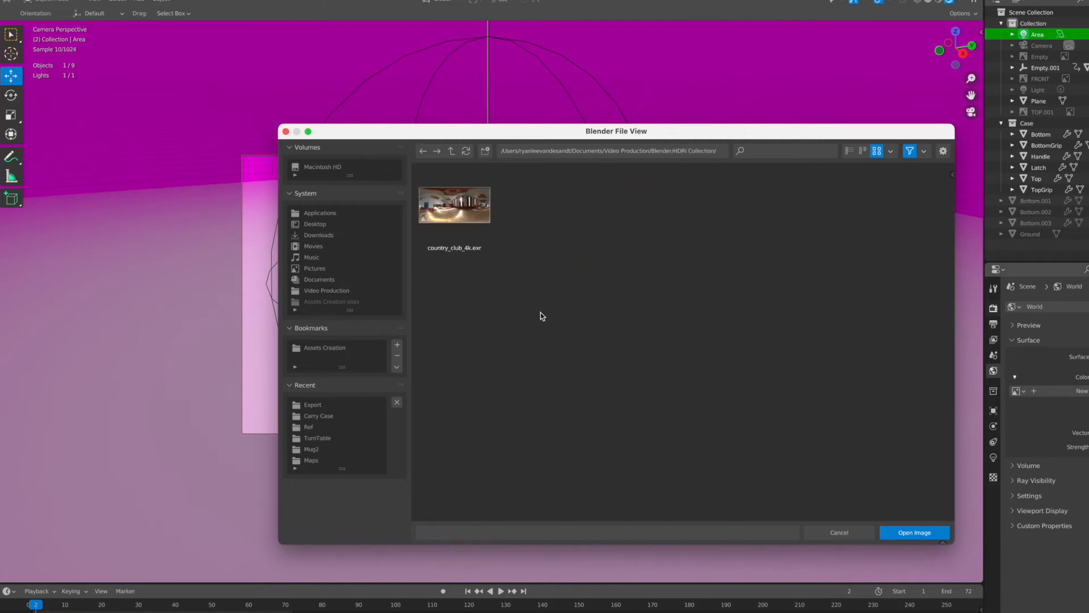
double_click(453, 204)
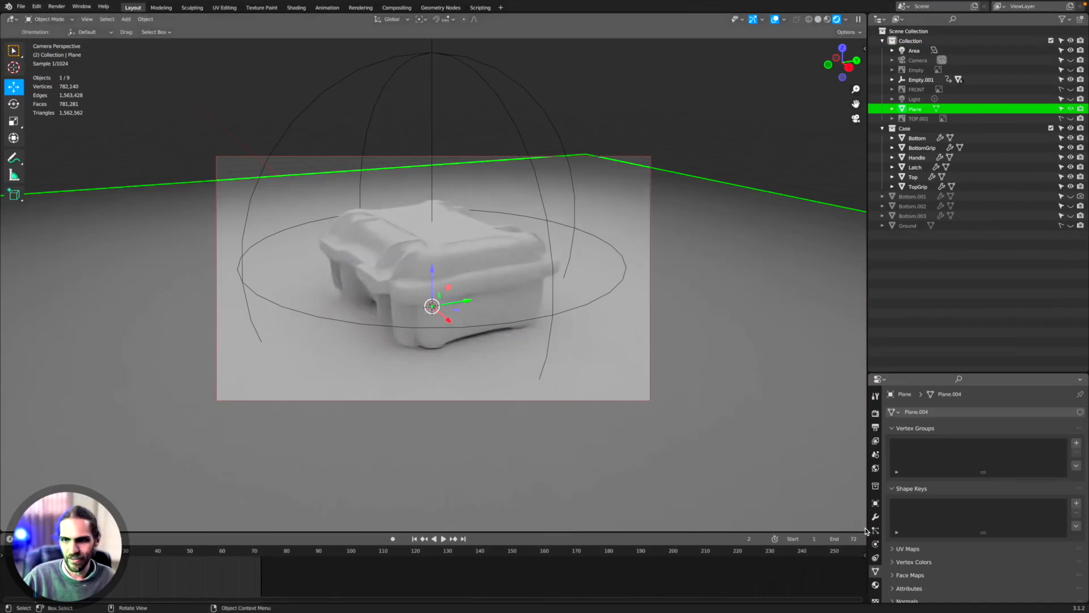
Try adding a new material to the ground plane.
left_click(875, 574)
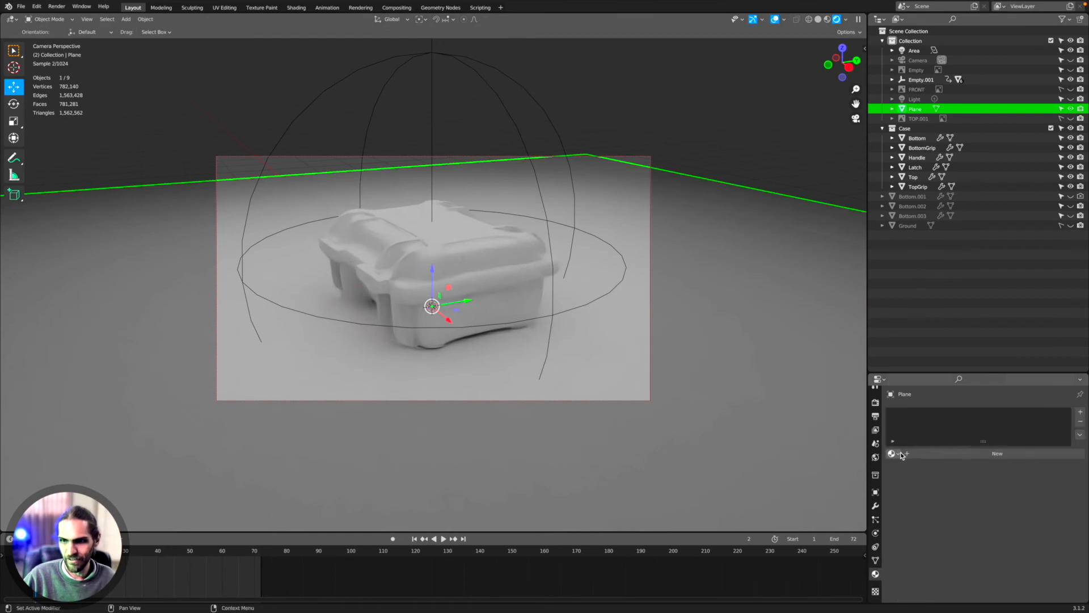
left_click(925, 454)
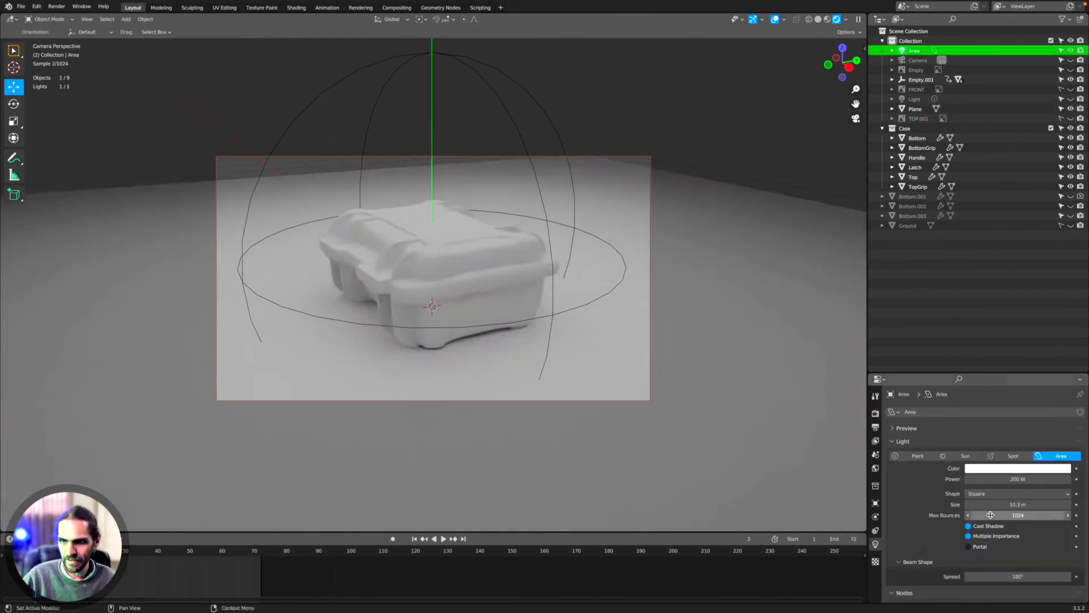
Set the area light's power to 400 W.
left_click_drag(1014, 479, 1082, 471)
left_click(1006, 480)
type("400")
key("Return")
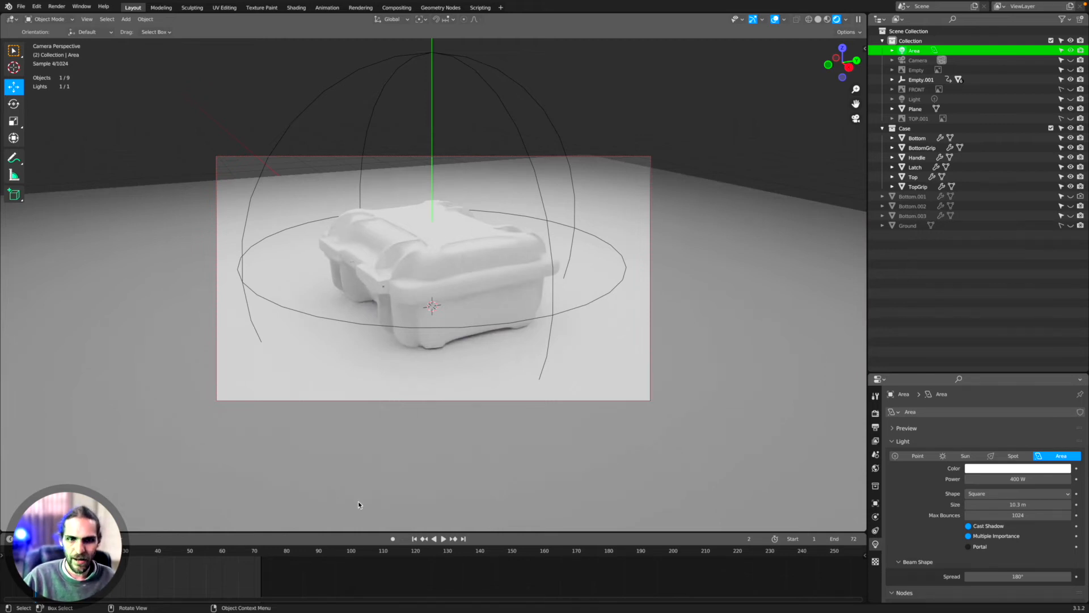
Set the Cycles final render's maximum samples to 256 and try its Final and Preview sampling presets.
left_click(875, 414)
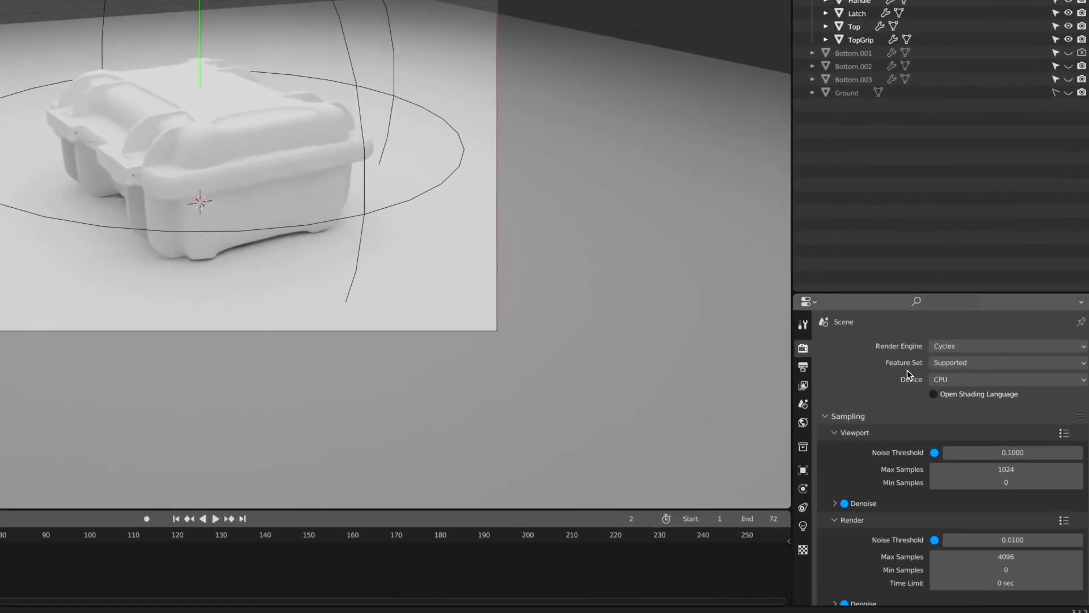
scroll(902, 397, "down", 4)
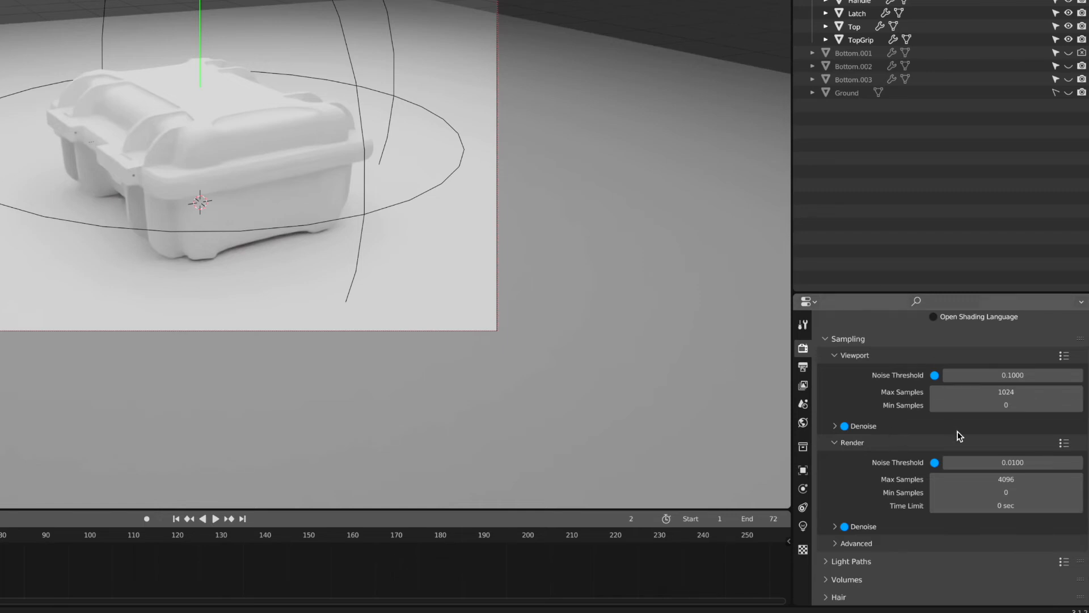
left_click(1064, 443)
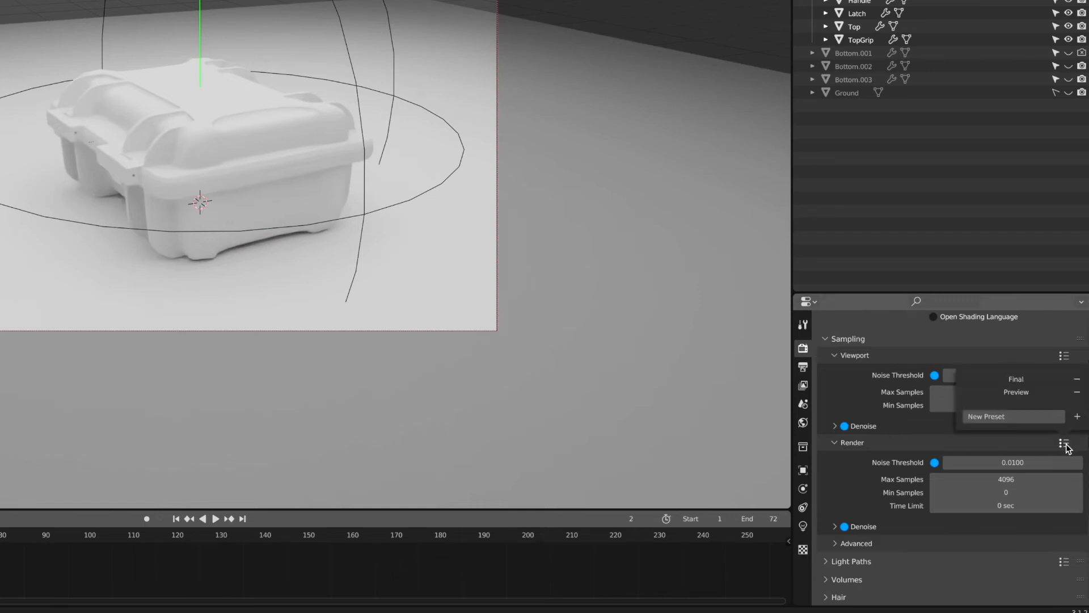
left_click(1027, 380)
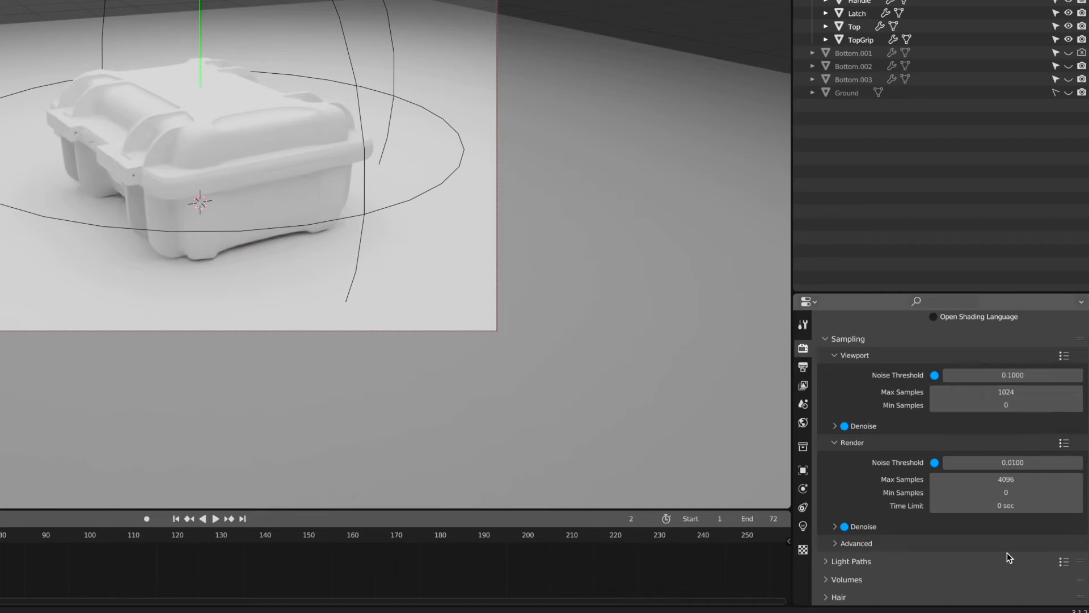
left_click(999, 478)
type("256")
key("Return")
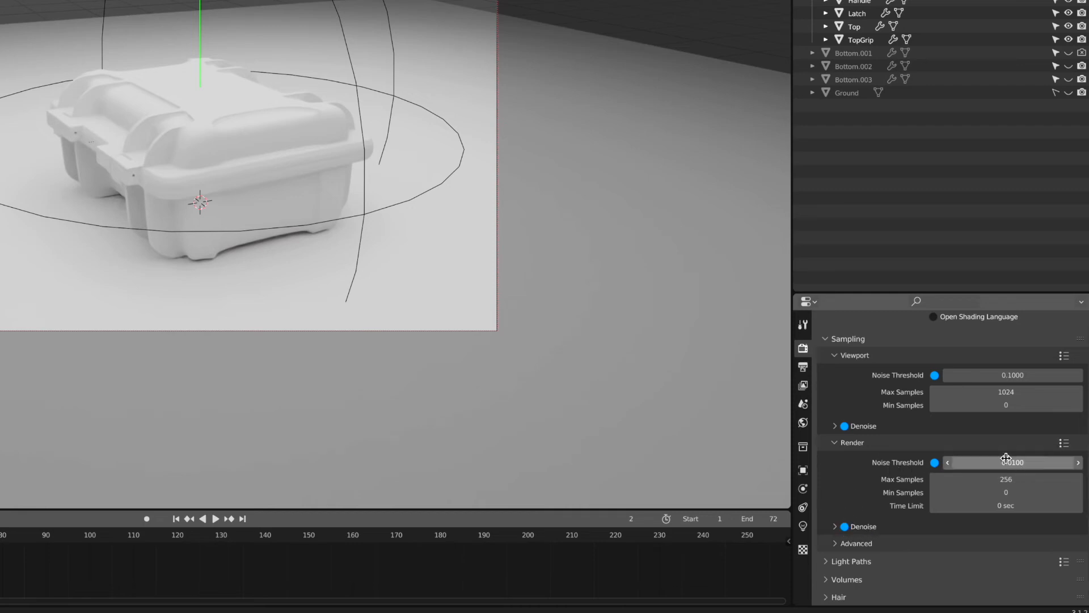
left_click(1064, 443)
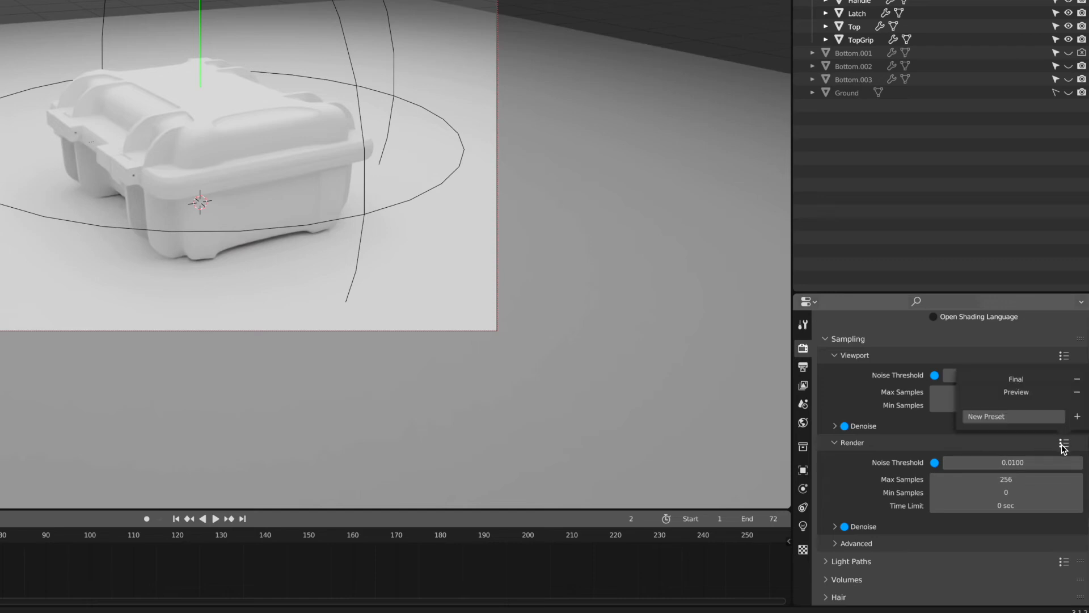
left_click(1016, 391)
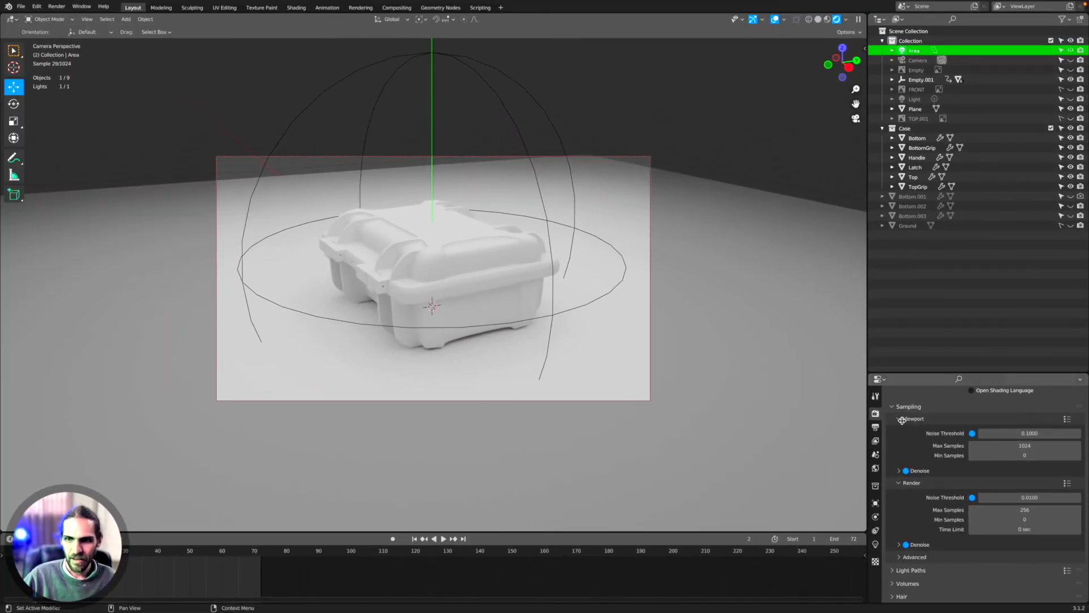
Enlarge the properties area and set the render output folder to Assets Creation/Carry Case/Export.
left_click_drag(934, 369, 930, 245)
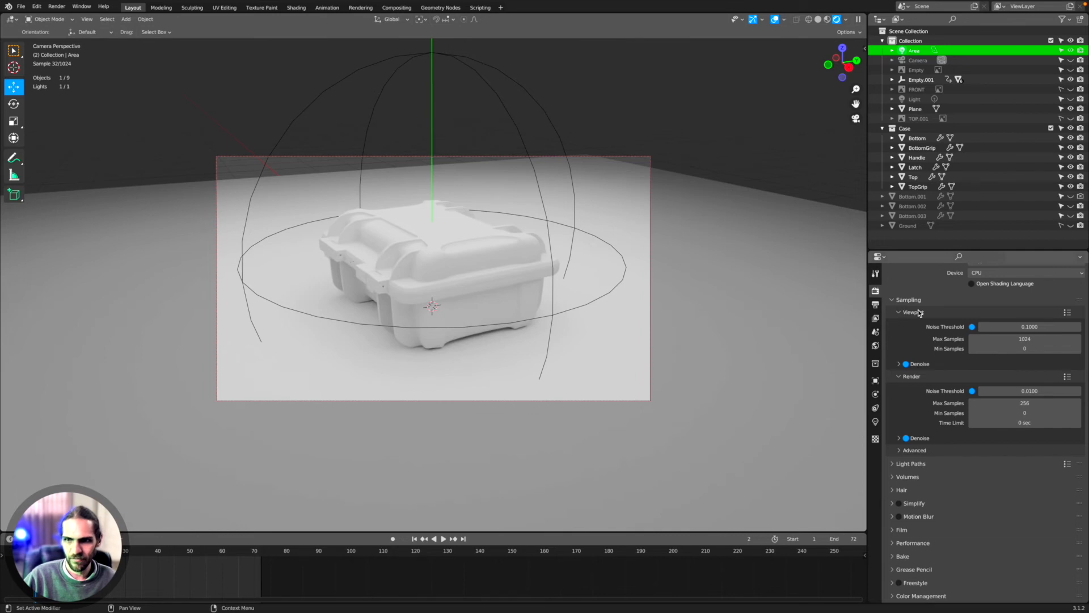
left_click(876, 305)
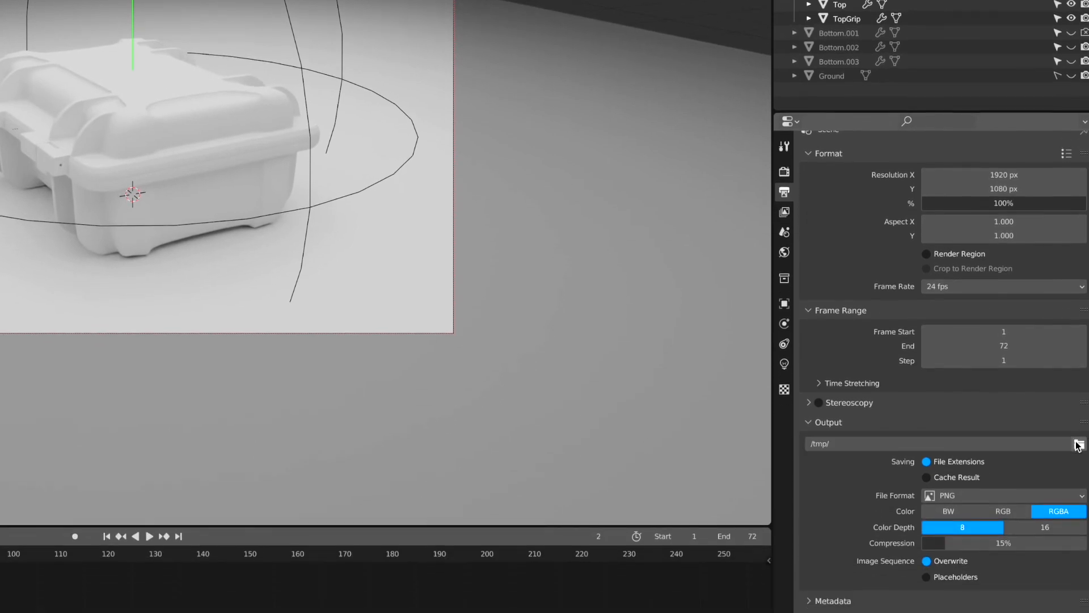
left_click(1079, 555)
left_click(167, 246)
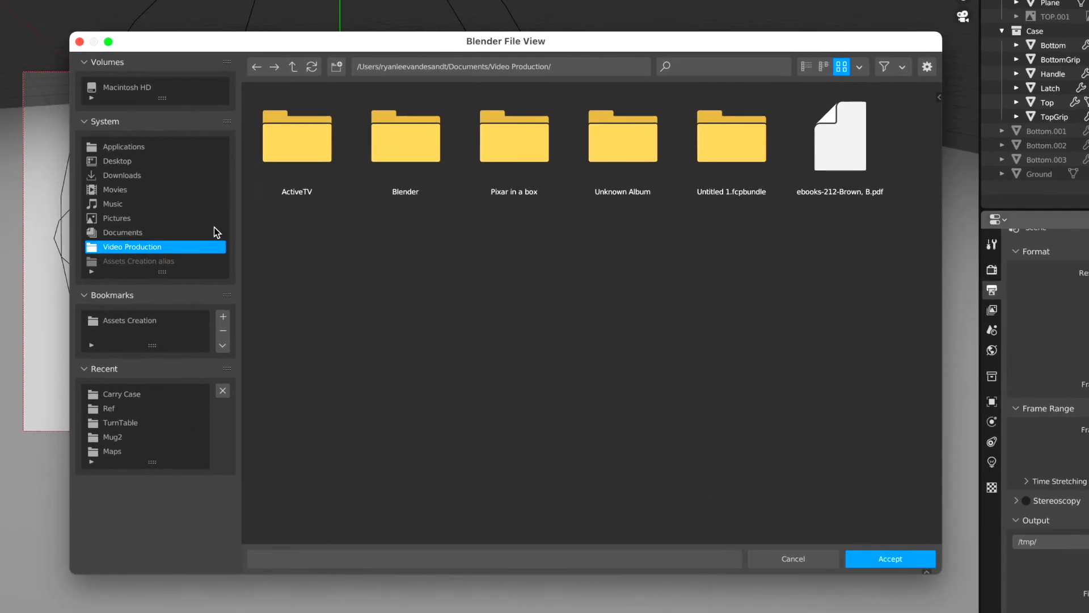
double_click(408, 137)
left_click(124, 395)
left_click(276, 190)
double_click(284, 149)
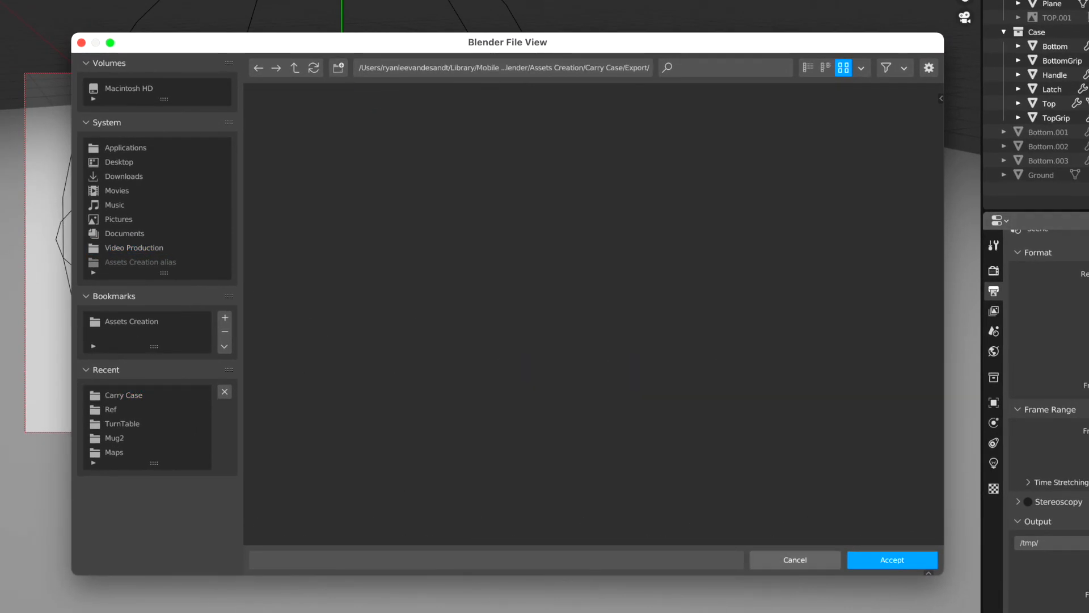
left_click(901, 554)
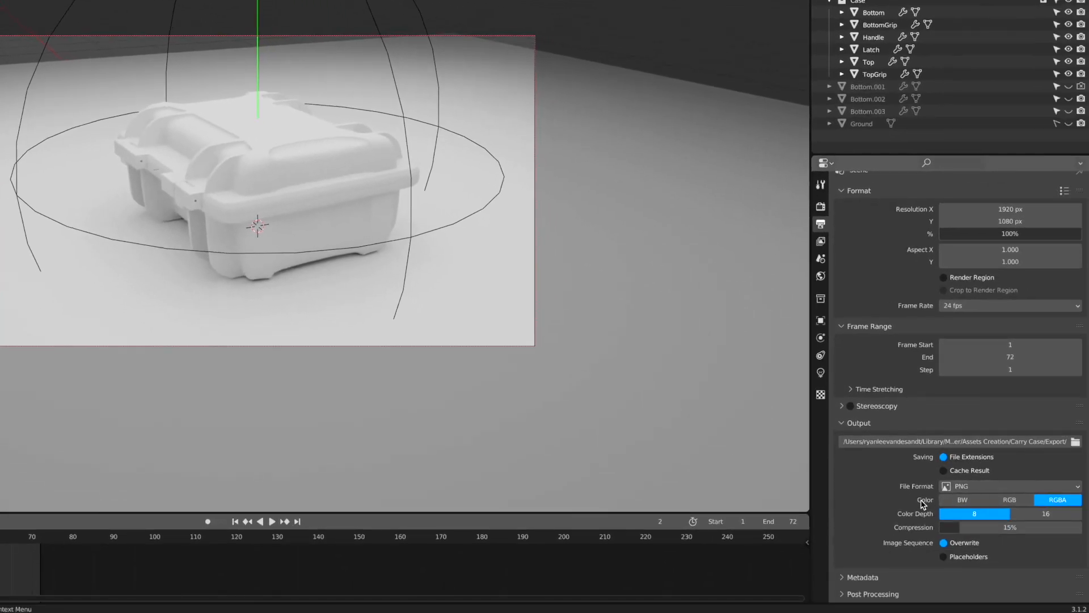
Configure the PNG output to RGB color, a color depth of 16 and 0% compression.
left_click(1013, 501)
left_click(1024, 516)
left_click_drag(961, 528, 812, 526)
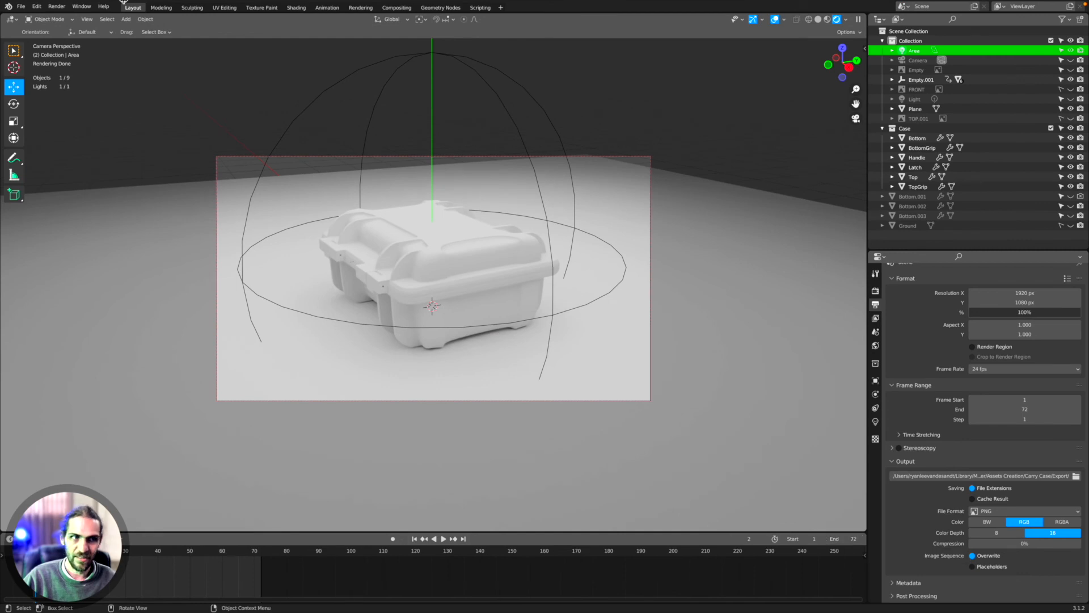
Start rendering the animation and place the render window over the viewport.
left_click(62, 9)
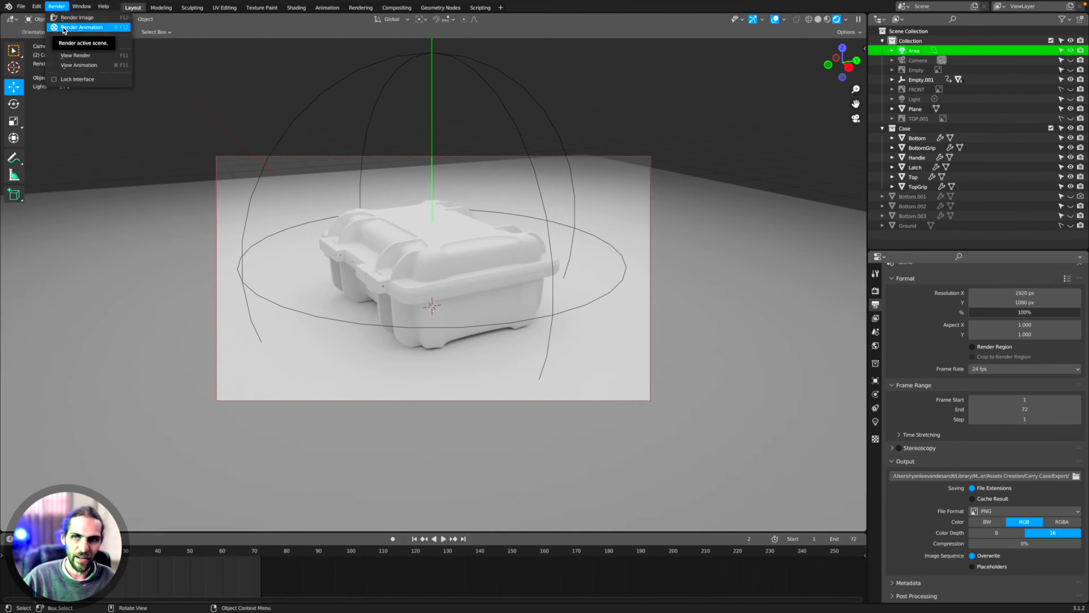
left_click(63, 27)
left_click_drag(74, 8, 236, 78)
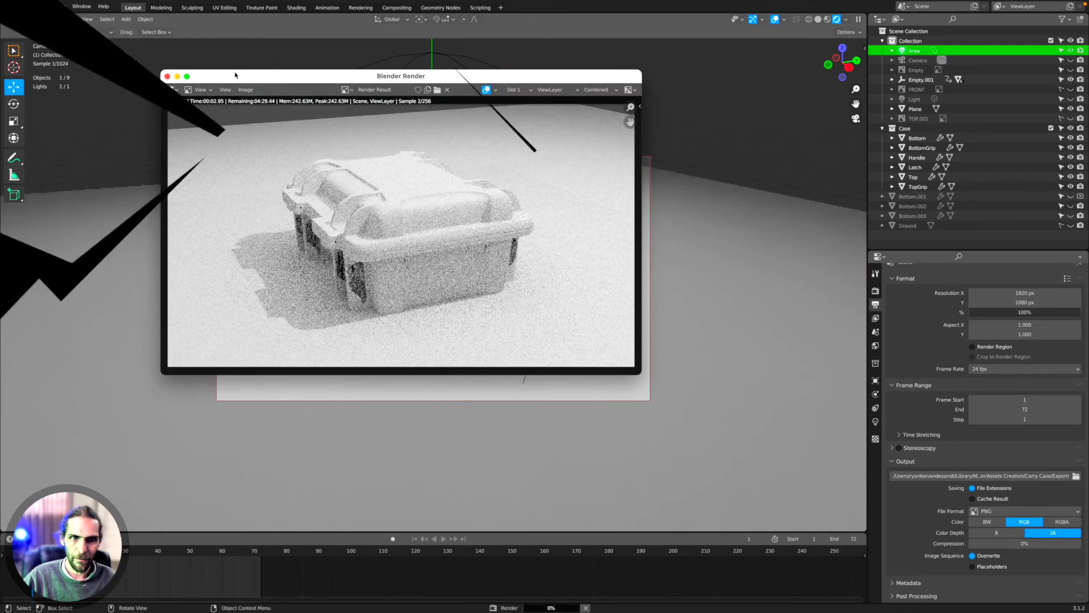